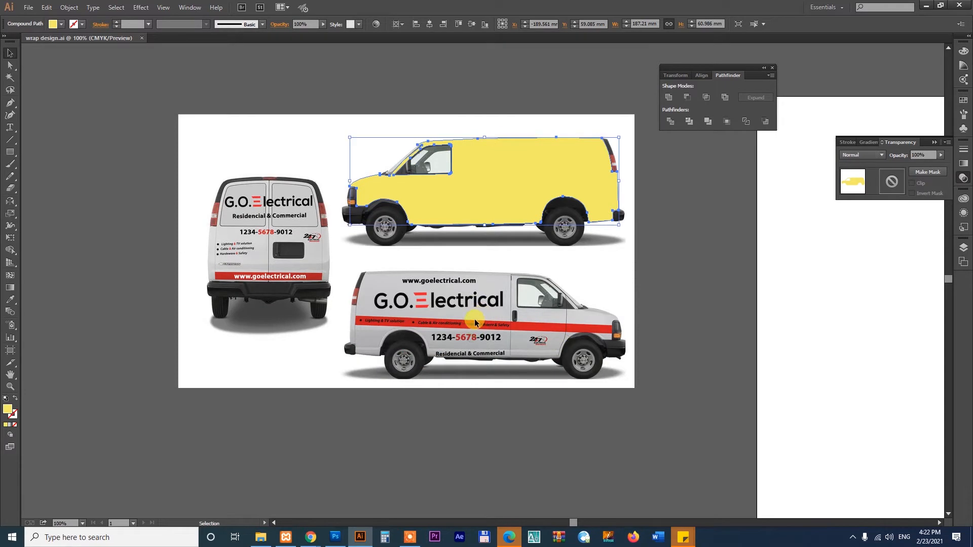
Step: Start a Pen tool outline on the lower van, tracing from the tail light down the rear edge and around the bumper to the rear wheel arch
{"action": "key", "text": "z"}
{"action": "left_click_drag", "start_coordinate": [307, 241], "coordinate": [480, 386]}
{"action": "left_click_drag", "start_coordinate": [410, 202], "coordinate": [358, 211]}
{"action": "left_click_drag", "start_coordinate": [135, 139], "coordinate": [342, 179]}
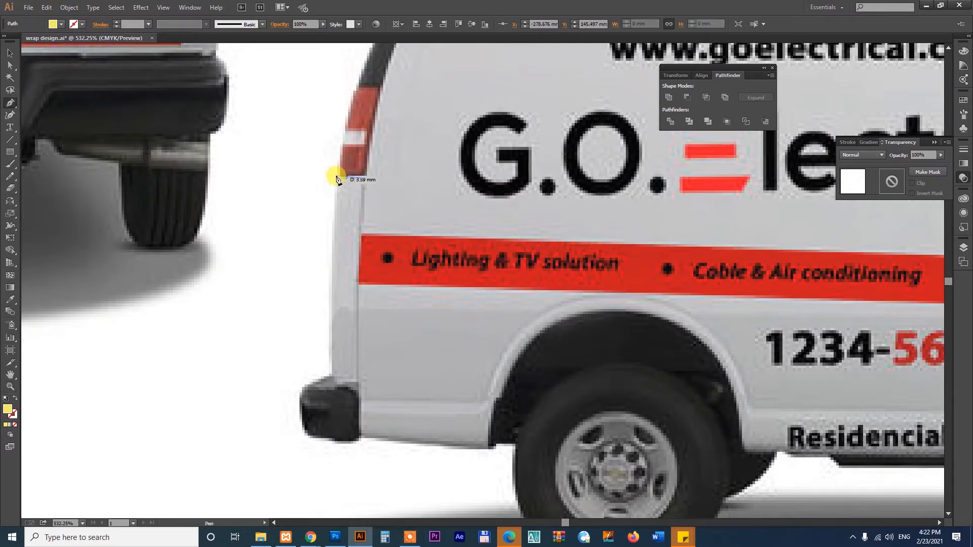
{"action": "left_click", "coordinate": [336, 177]}
{"action": "left_click", "coordinate": [330, 374]}
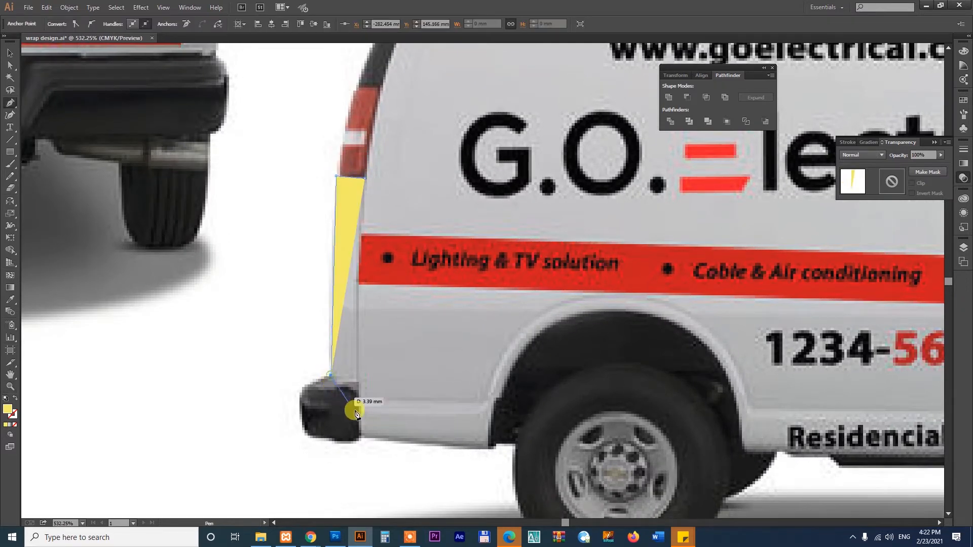
{"action": "left_click_drag", "start_coordinate": [356, 414], "coordinate": [356, 404]}
{"action": "left_click", "coordinate": [357, 395]}
{"action": "left_click", "coordinate": [359, 435]}
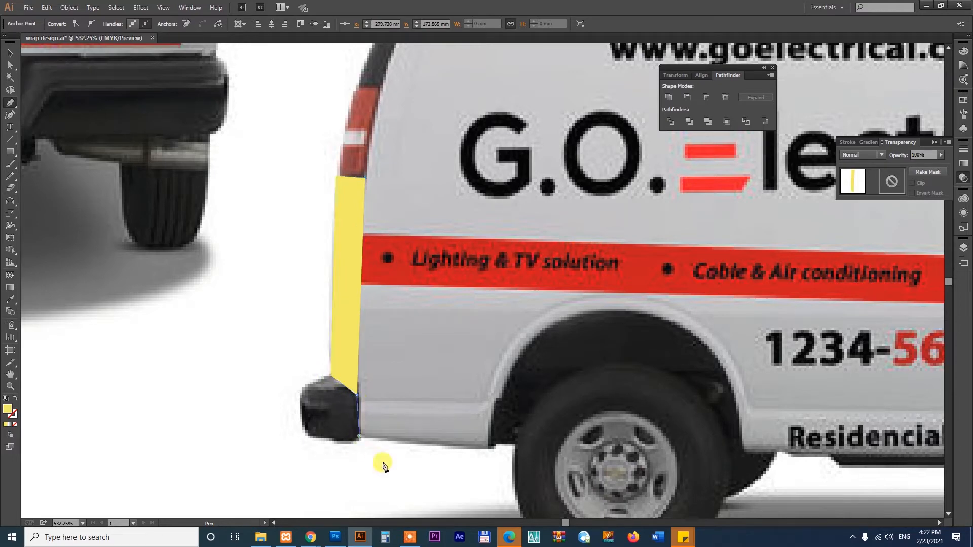
{"action": "left_click", "coordinate": [492, 448]}
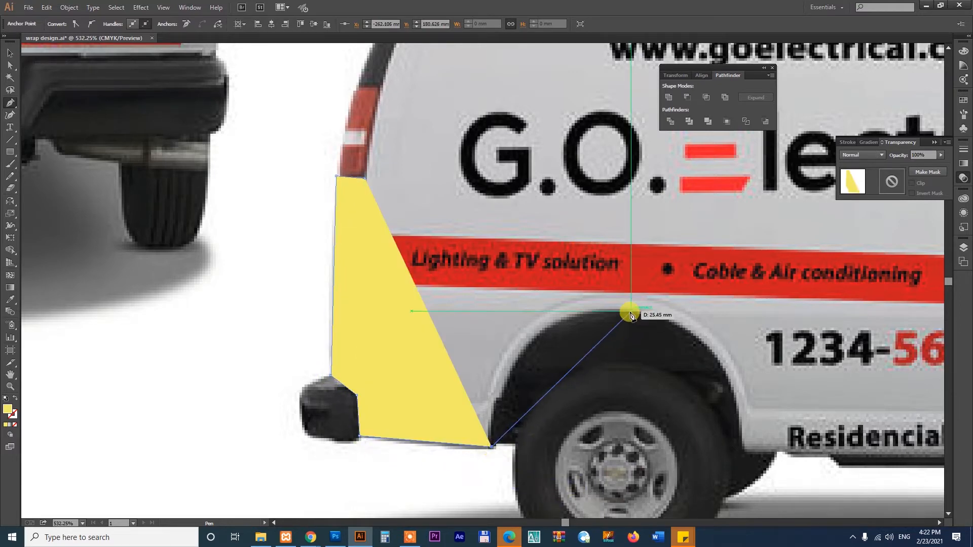
Step: Continue the outline with straight segments over the rear wheel arch and along the lower sill to the front wheel arch
{"action": "left_click", "coordinate": [627, 311]}
{"action": "left_click_drag", "start_coordinate": [779, 415], "coordinate": [424, 294]}
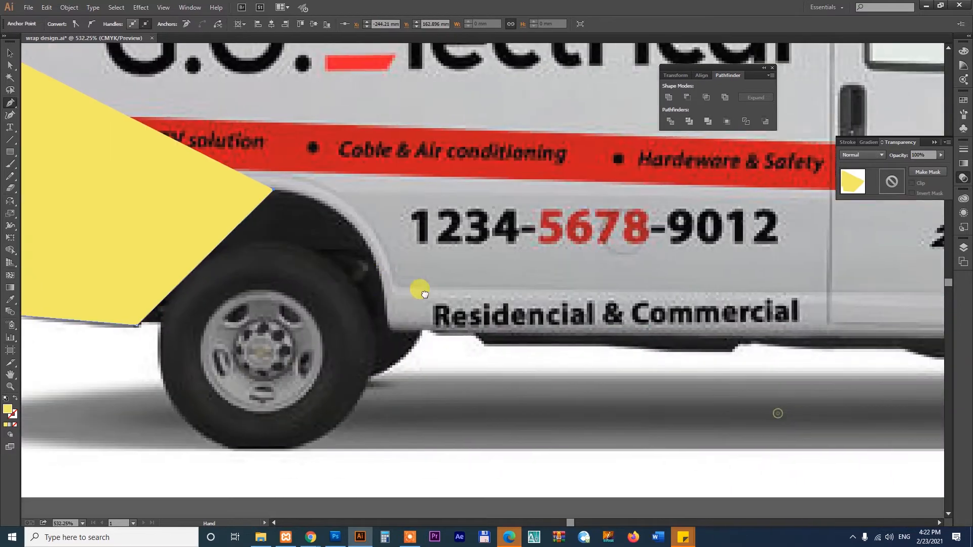
{"action": "left_click", "coordinate": [394, 332]}
{"action": "left_click", "coordinate": [788, 338]}
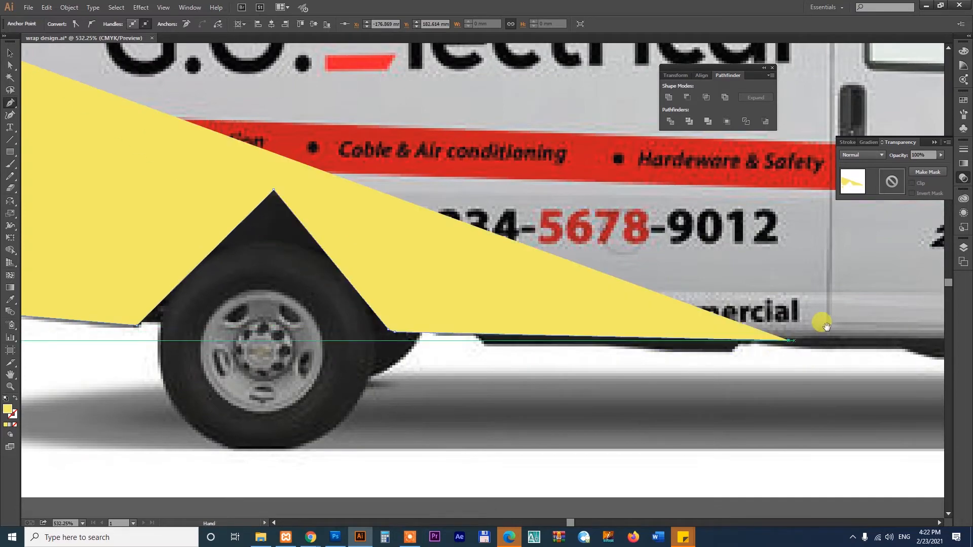
{"action": "left_click_drag", "start_coordinate": [816, 327], "coordinate": [412, 353]}
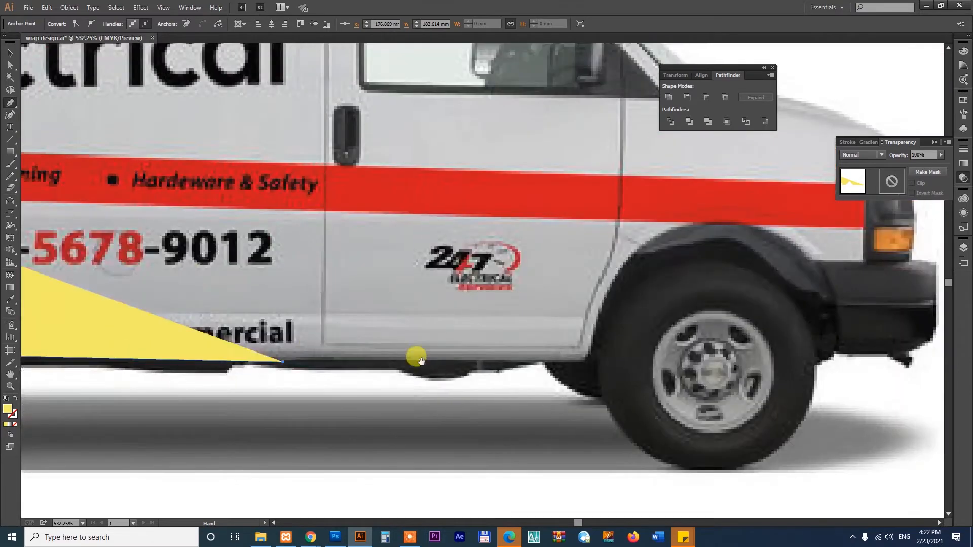
{"action": "left_click", "coordinate": [582, 360]}
{"action": "left_click", "coordinate": [593, 342]}
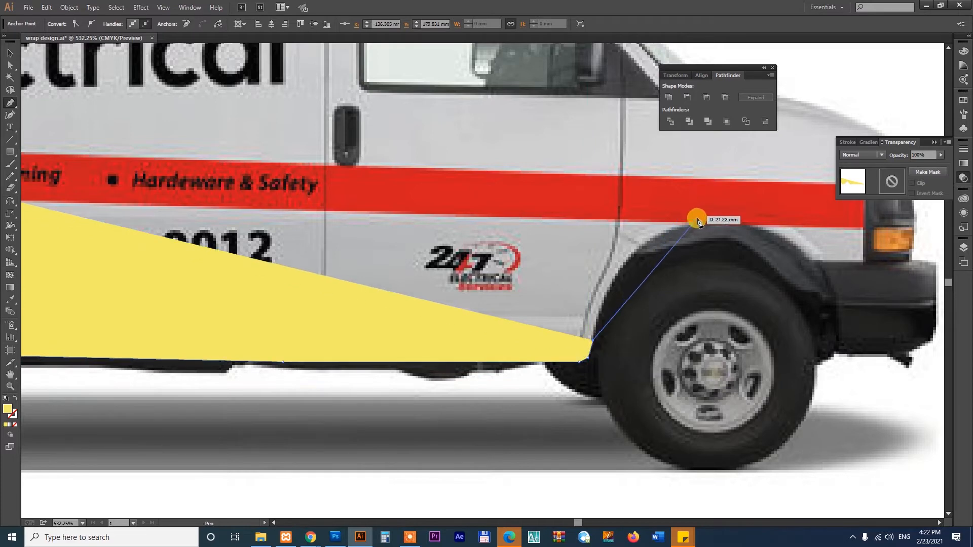
Step: Carry the outline over the front wheel arch, along the front bumper's upper edge and up the inner edge of the headlight
{"action": "left_click", "coordinate": [697, 219]}
{"action": "left_click", "coordinate": [812, 263]}
{"action": "left_click_drag", "start_coordinate": [649, 299], "coordinate": [276, 356]}
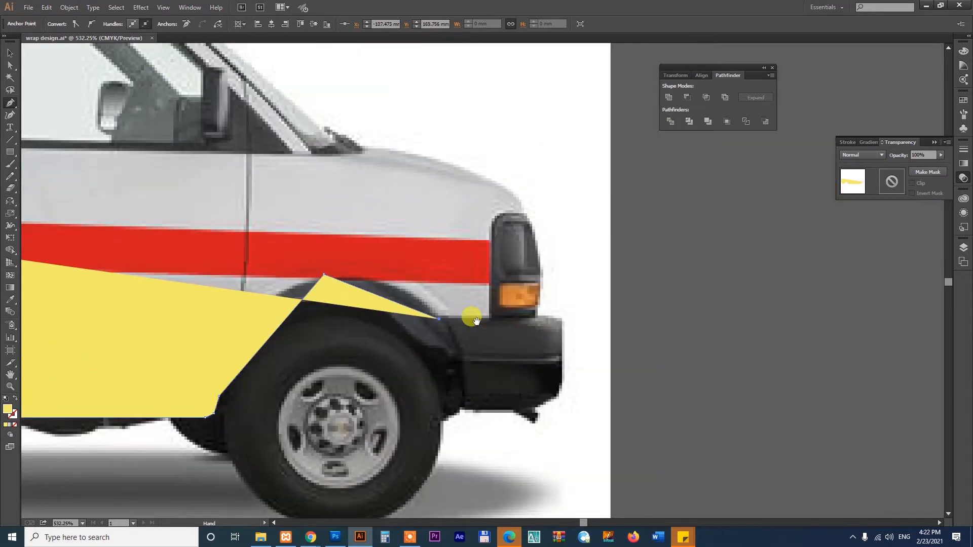
{"action": "left_click", "coordinate": [490, 319]}
{"action": "left_click", "coordinate": [490, 223]}
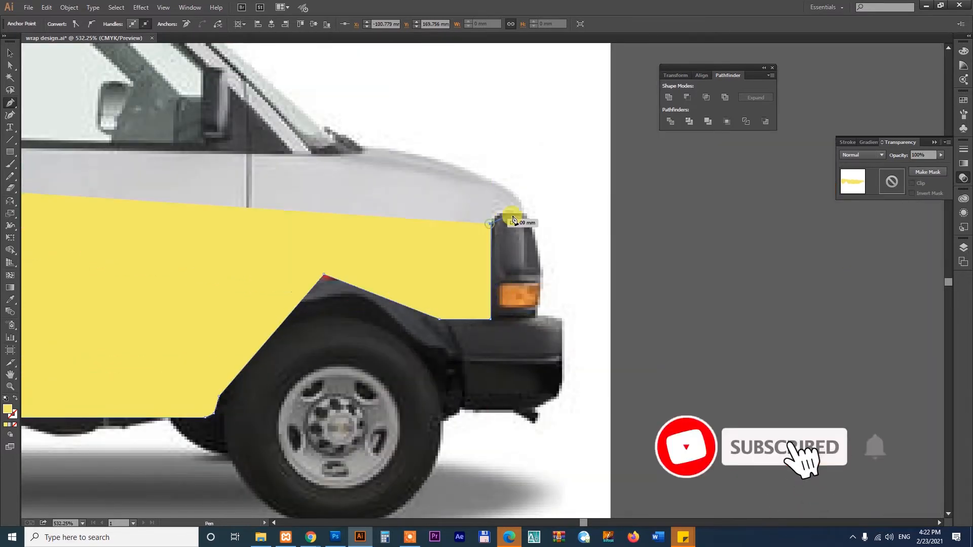
Step: Trace the outline over the headlight and back along the hood to the base of the windshield
{"action": "left_click", "coordinate": [525, 211]}
{"action": "left_click", "coordinate": [468, 168]}
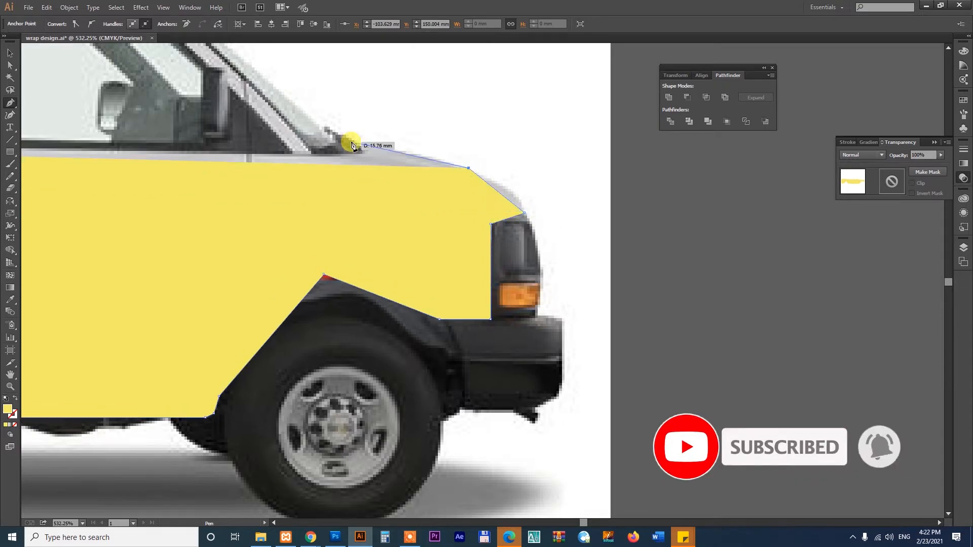
{"action": "left_click", "coordinate": [358, 144]}
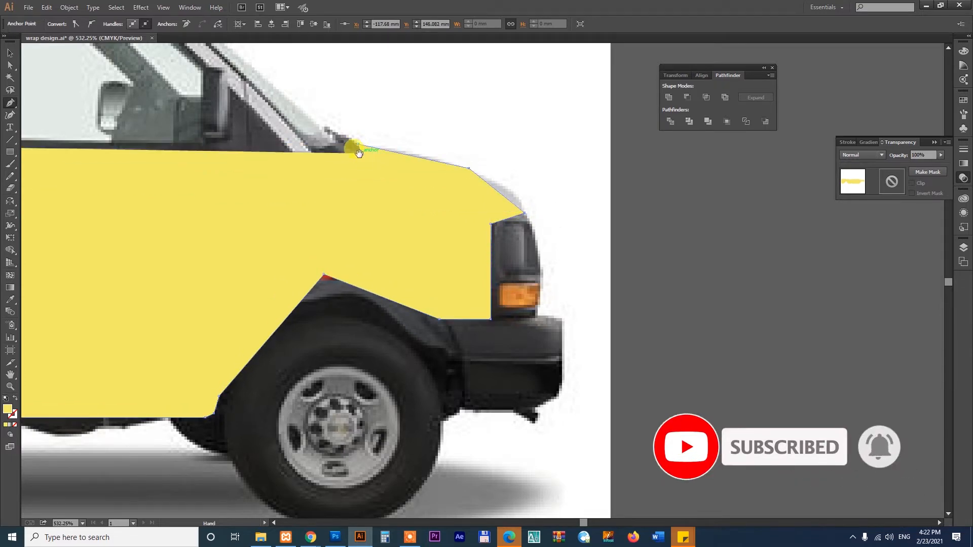
{"action": "left_click_drag", "start_coordinate": [357, 154], "coordinate": [575, 310]}
{"action": "left_click", "coordinate": [557, 316]}
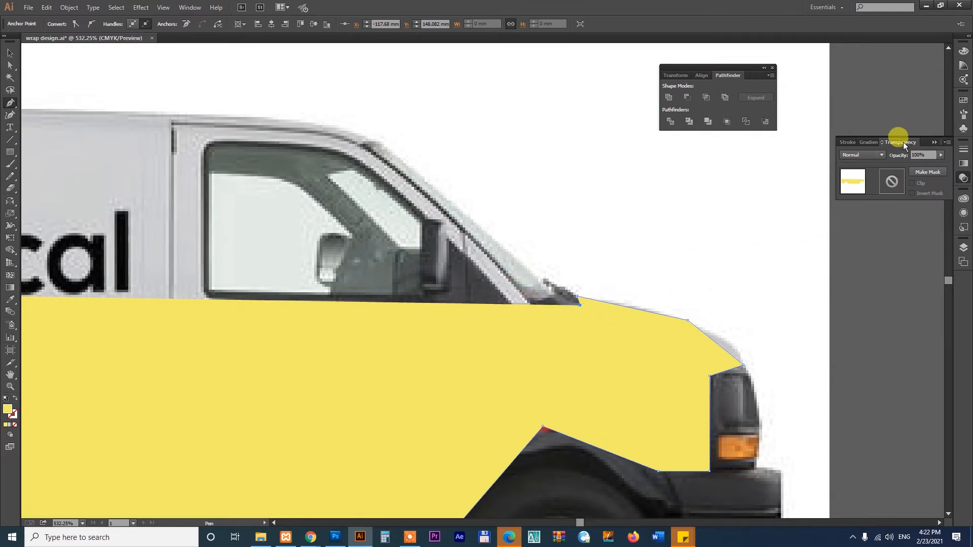
Step: Lower the opacity of the yellow outline shape to 69%
{"action": "left_click", "coordinate": [940, 155]}
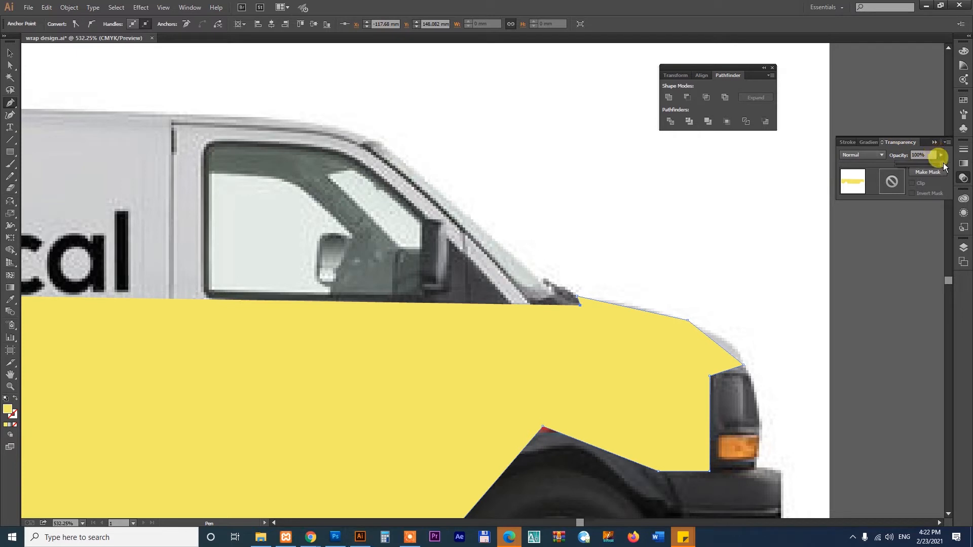
{"action": "left_click_drag", "start_coordinate": [931, 163], "coordinate": [928, 163]}
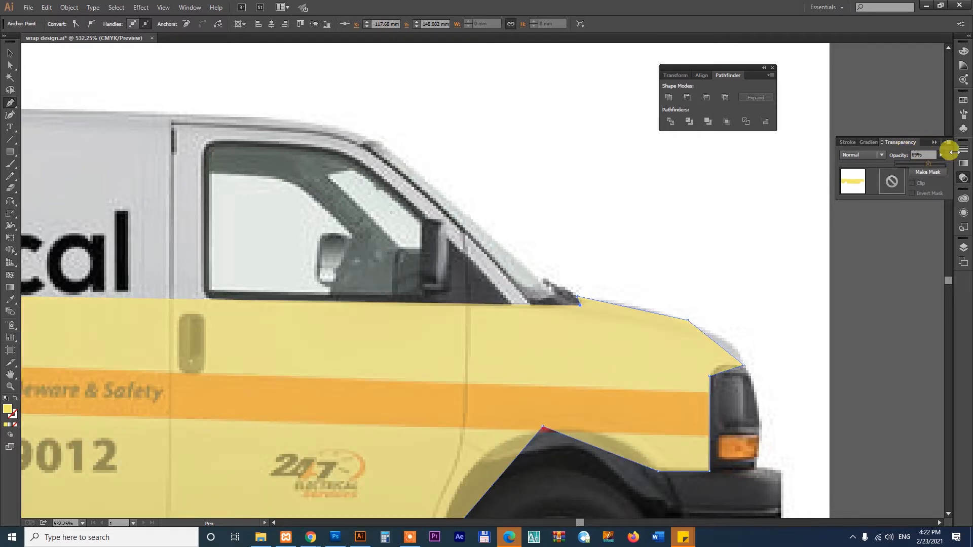
Step: Hide the Transparency panel and show it again
{"action": "left_click", "coordinate": [964, 181]}
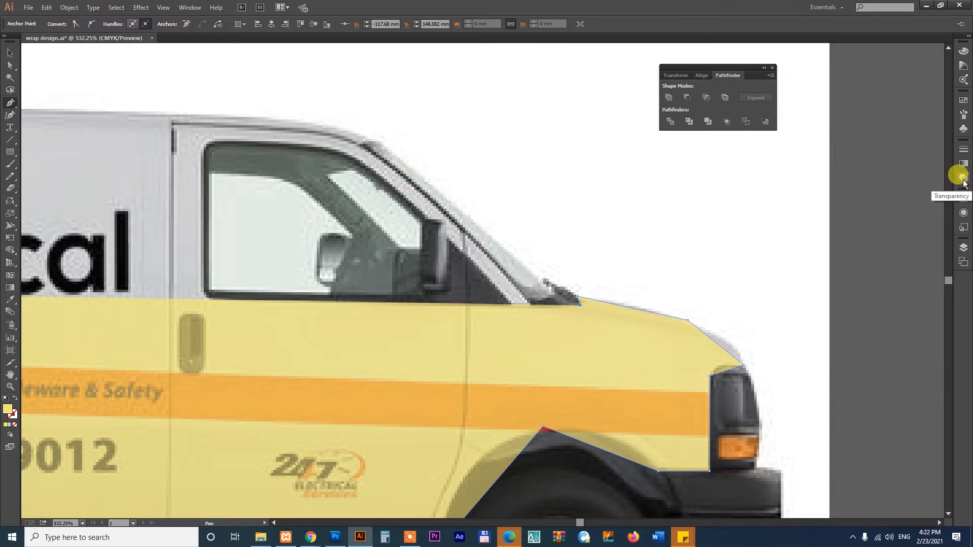
{"action": "left_click", "coordinate": [963, 180]}
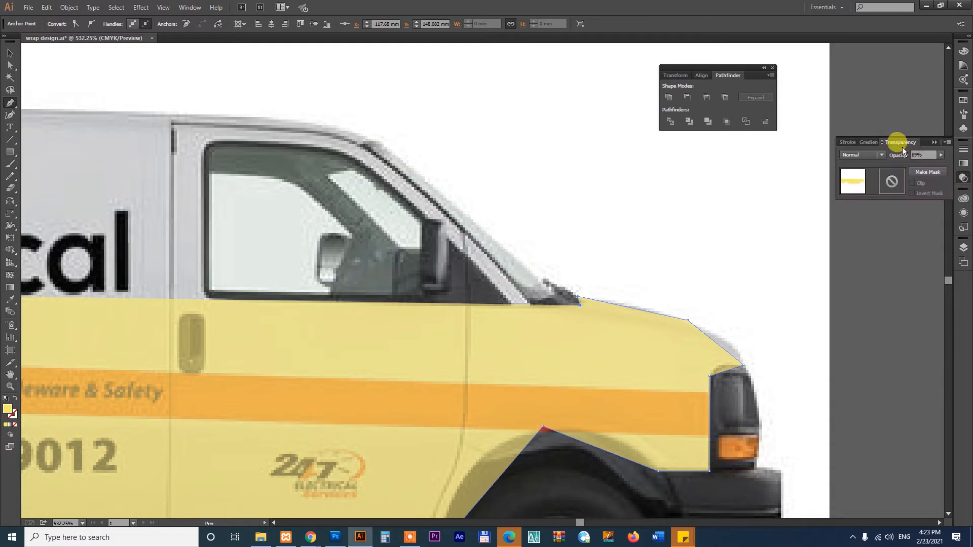
{"action": "left_click", "coordinate": [962, 179]}
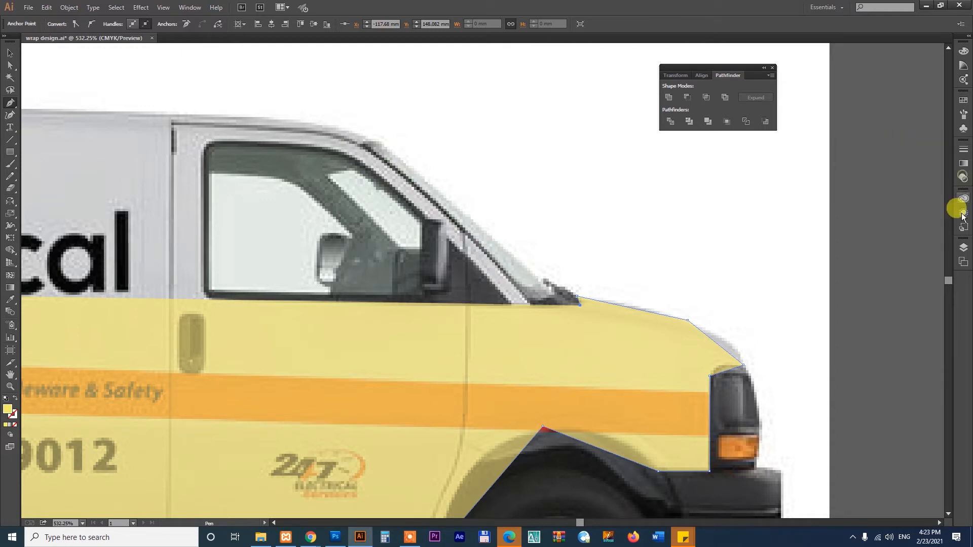
{"action": "left_click", "coordinate": [189, 8]}
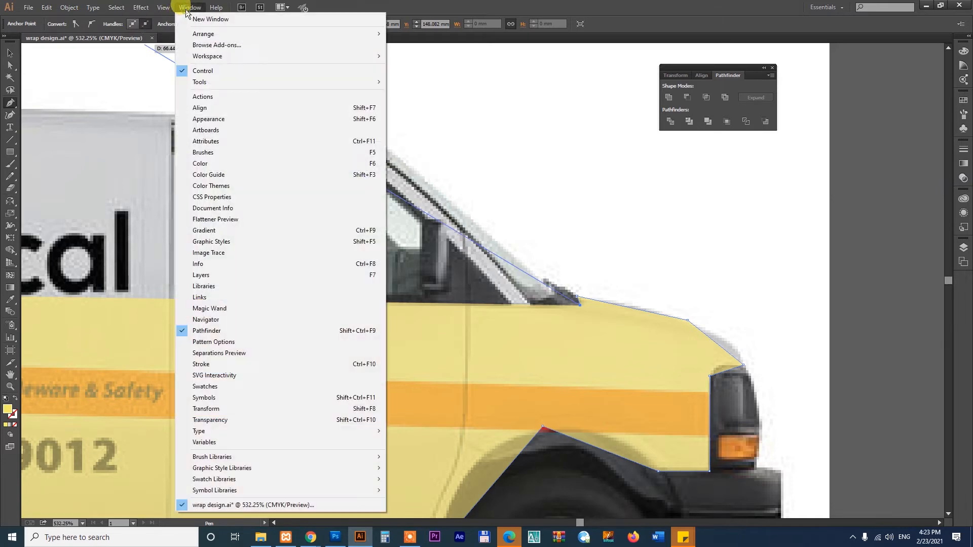
{"action": "left_click", "coordinate": [218, 420]}
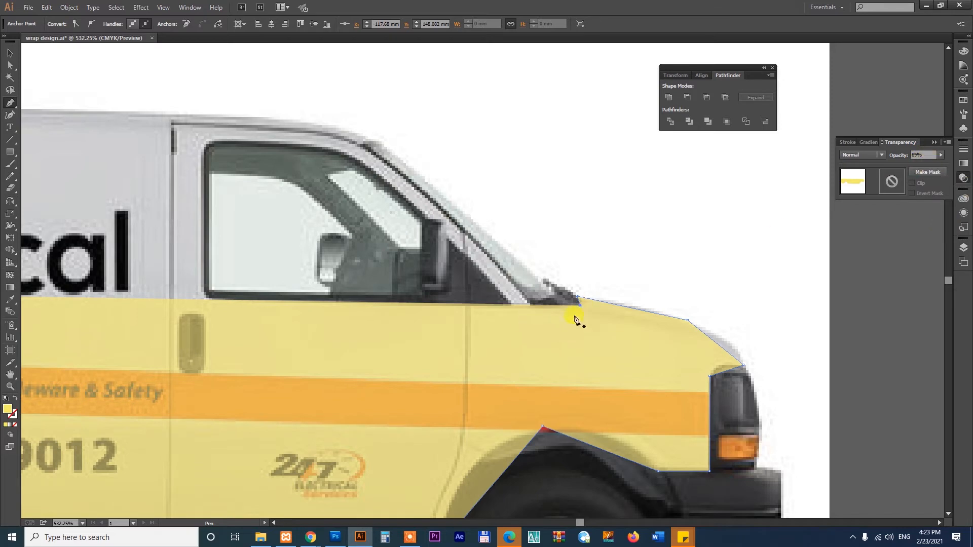
{"action": "key", "text": "v"}
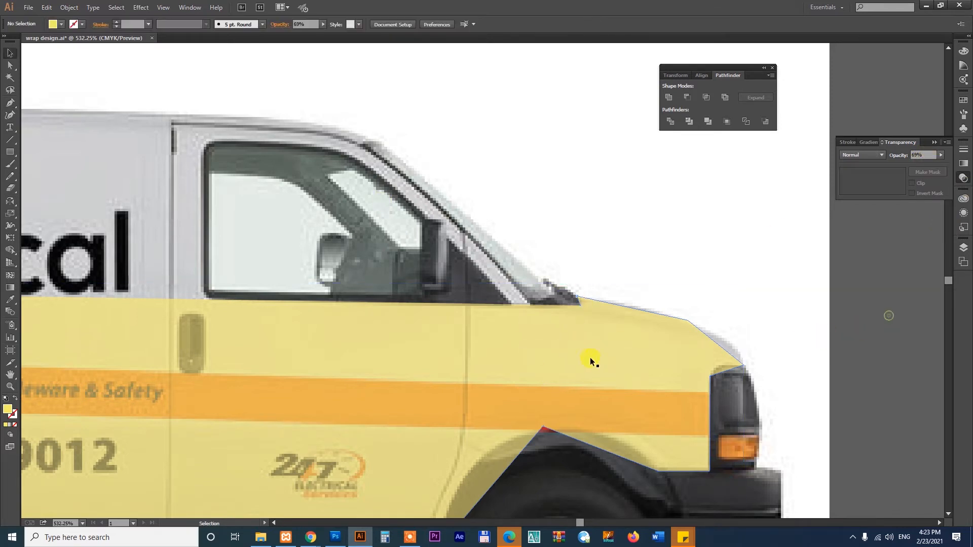
{"action": "left_click_drag", "start_coordinate": [618, 347], "coordinate": [688, 342]}
{"action": "key", "text": "ctrl+z"}
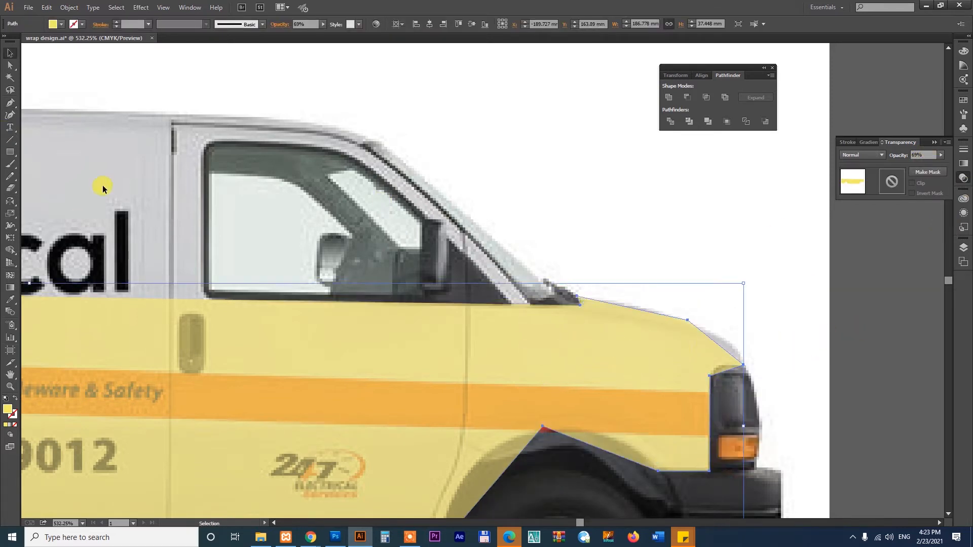
Step: Resume the open path at the windshield base with the Pen tool and trace it up the windshield pillar to the roof's front corner
{"action": "key", "text": "p"}
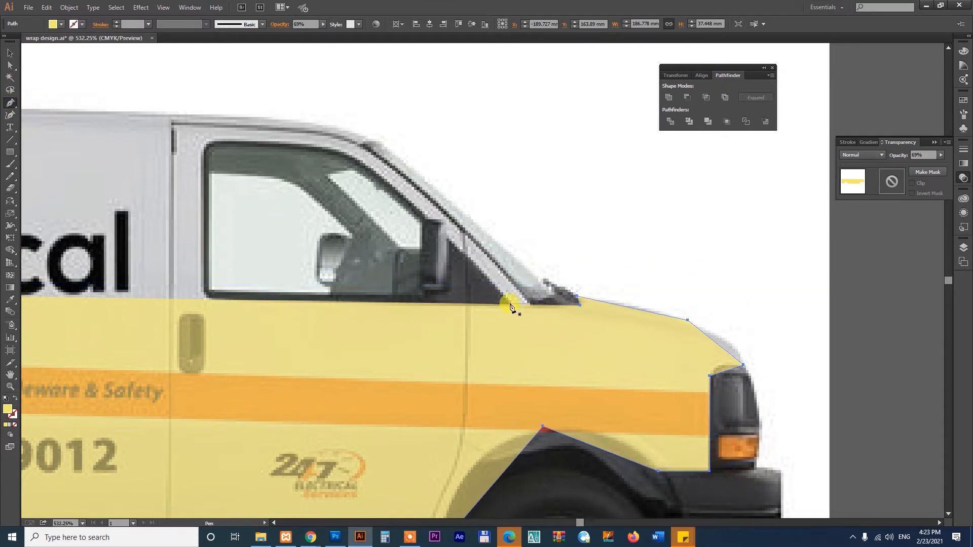
{"action": "left_click", "coordinate": [9, 103]}
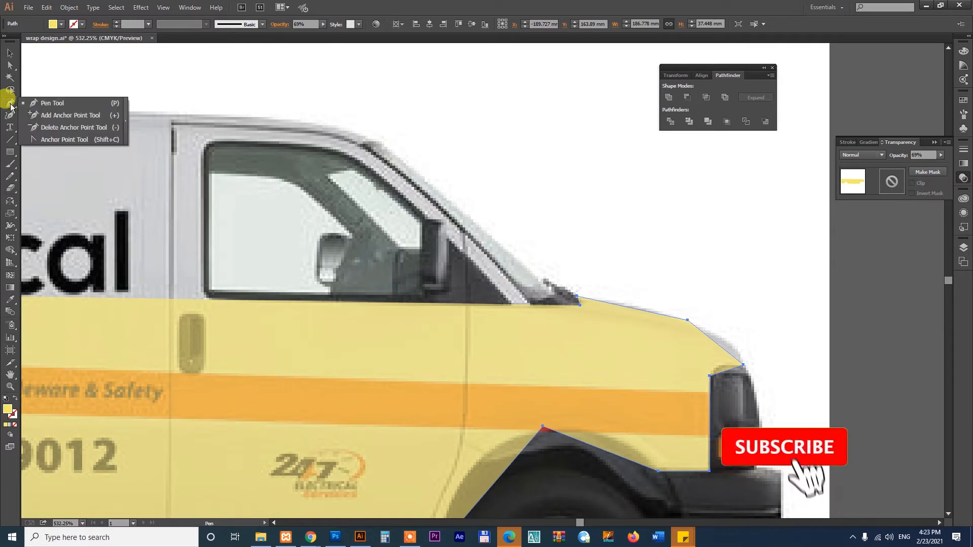
{"action": "left_click", "coordinate": [39, 103]}
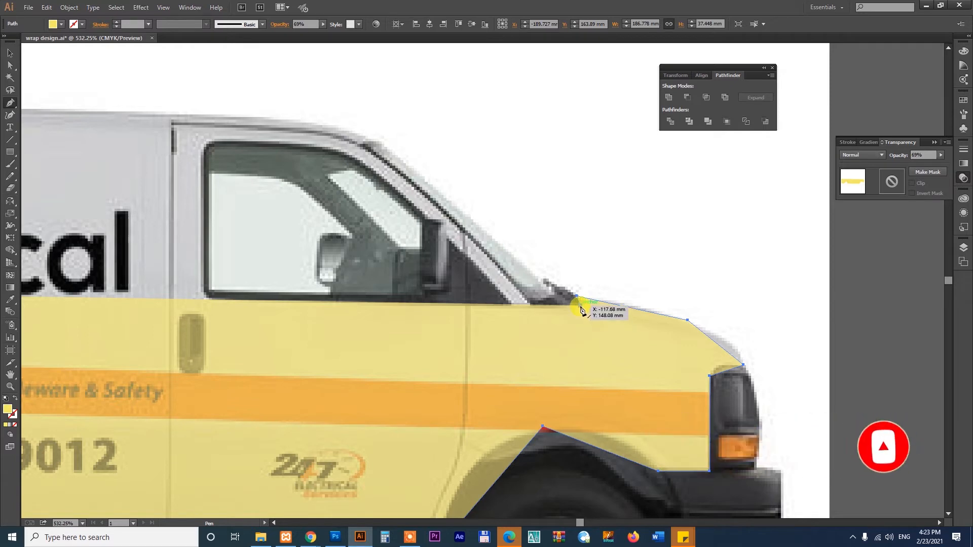
{"action": "left_click", "coordinate": [581, 307]}
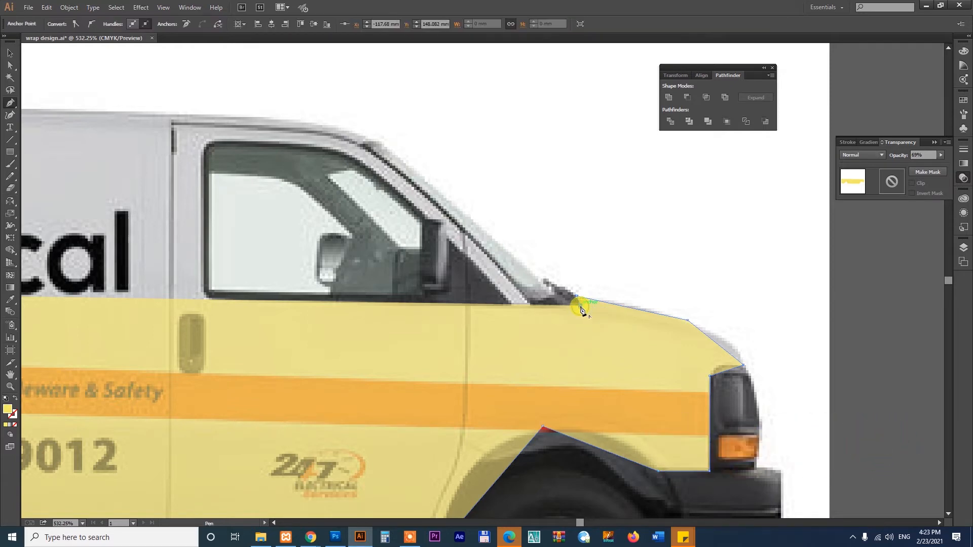
{"action": "left_click_drag", "start_coordinate": [556, 324], "coordinate": [533, 310]}
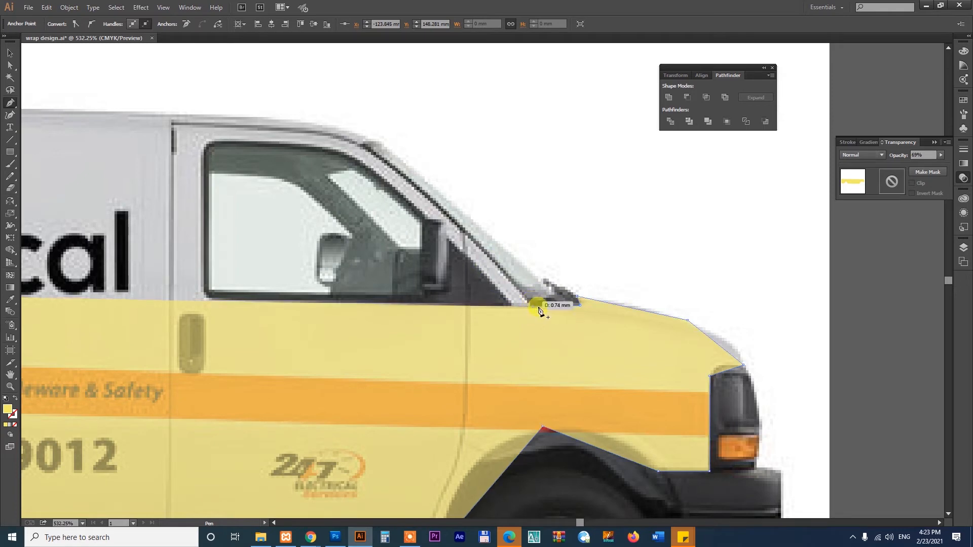
{"action": "left_click", "coordinate": [446, 214]}
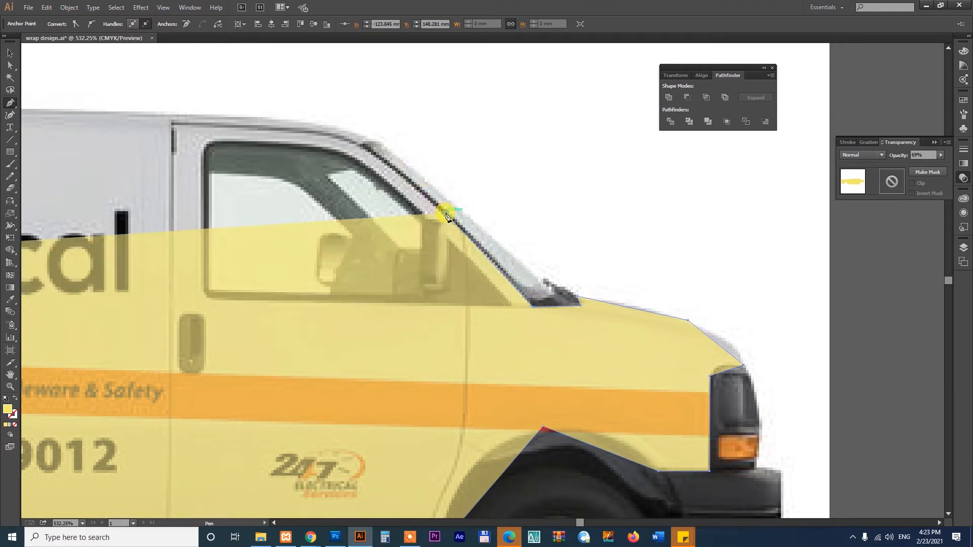
{"action": "left_click", "coordinate": [362, 143]}
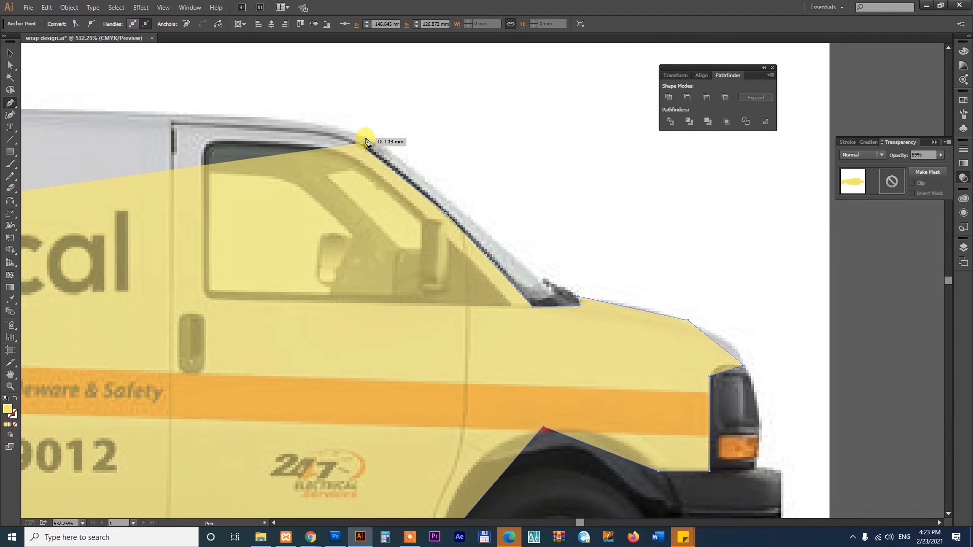
{"action": "left_click", "coordinate": [365, 138]}
Step: Trace the outline back along the full roofline to the van's upper rear corner and close it at the starting point beside the tail light
{"action": "left_click", "coordinate": [227, 115]}
{"action": "key", "text": "space"}
{"action": "left_click_drag", "start_coordinate": [331, 253], "coordinate": [795, 304]}
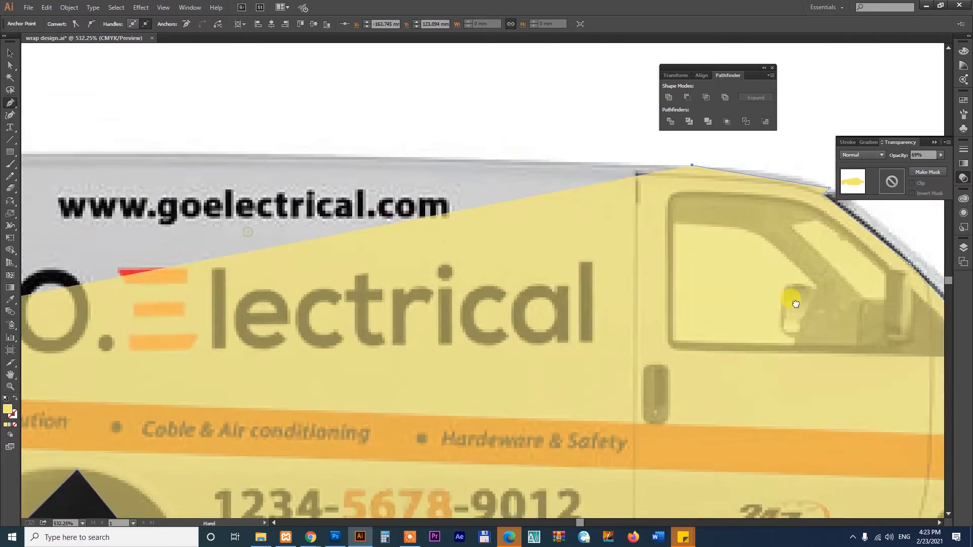
{"action": "left_click", "coordinate": [289, 174]}
{"action": "key", "text": "space"}
{"action": "left_click_drag", "start_coordinate": [261, 254], "coordinate": [824, 259]}
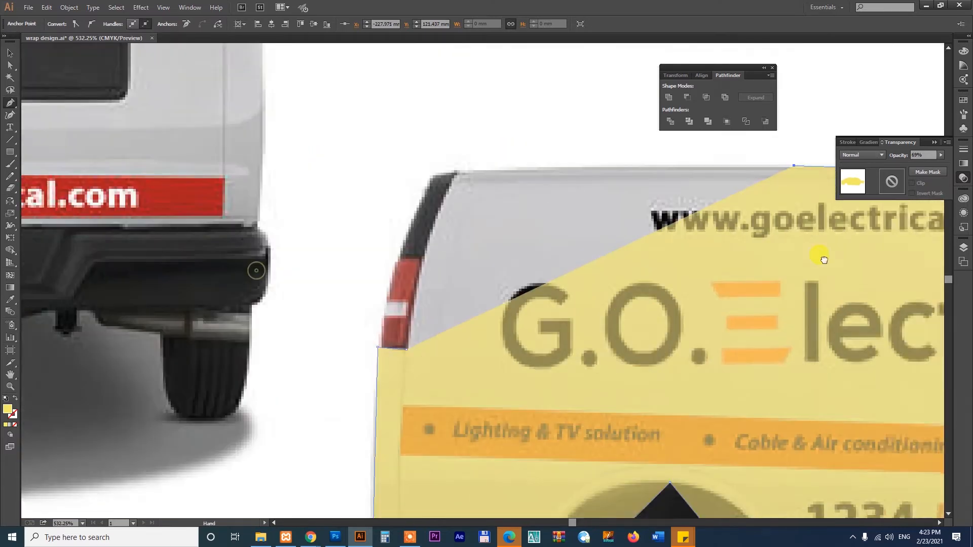
{"action": "left_click", "coordinate": [565, 169]}
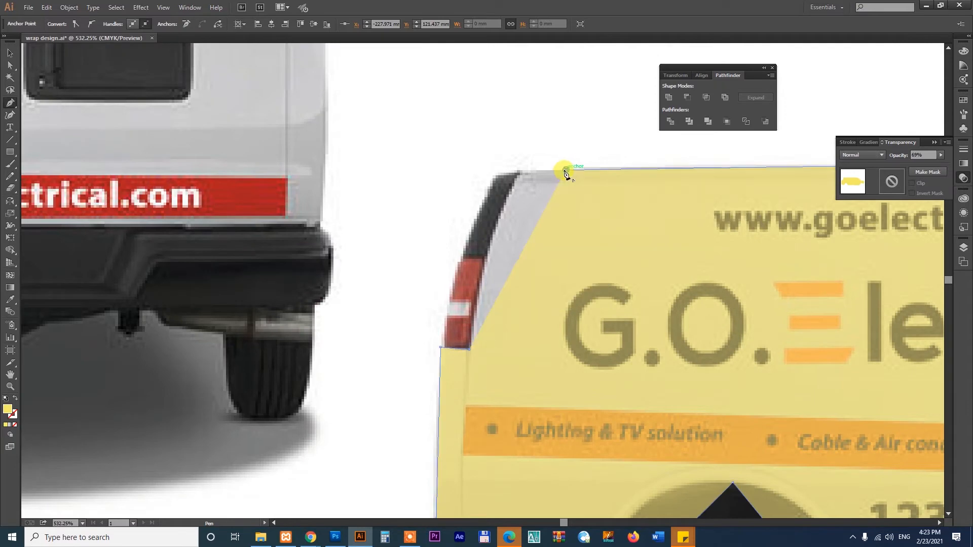
{"action": "left_click", "coordinate": [520, 172]}
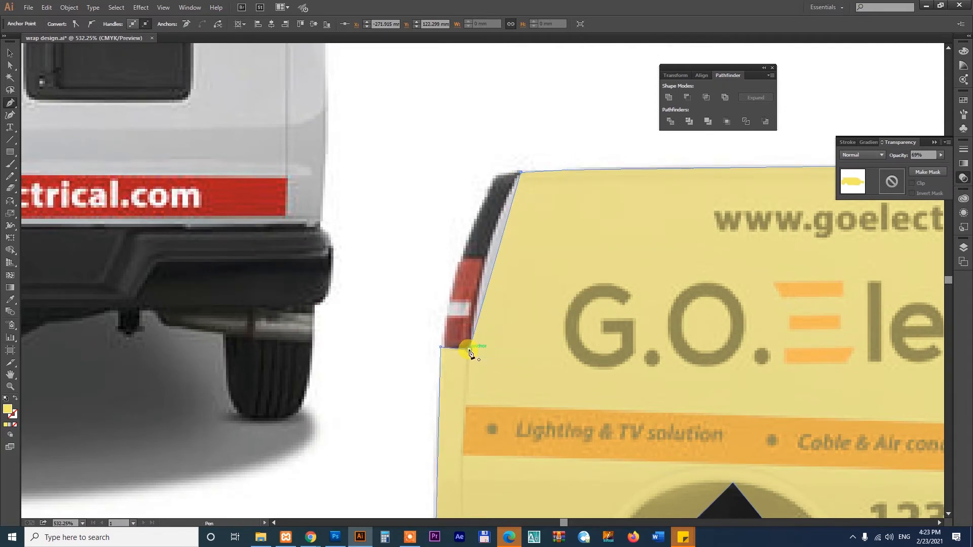
Step: Bend the yellow outline's straight edge beside the tail light into a curve with the Anchor Point tool
{"action": "left_click_drag", "start_coordinate": [531, 371], "coordinate": [420, 331]}
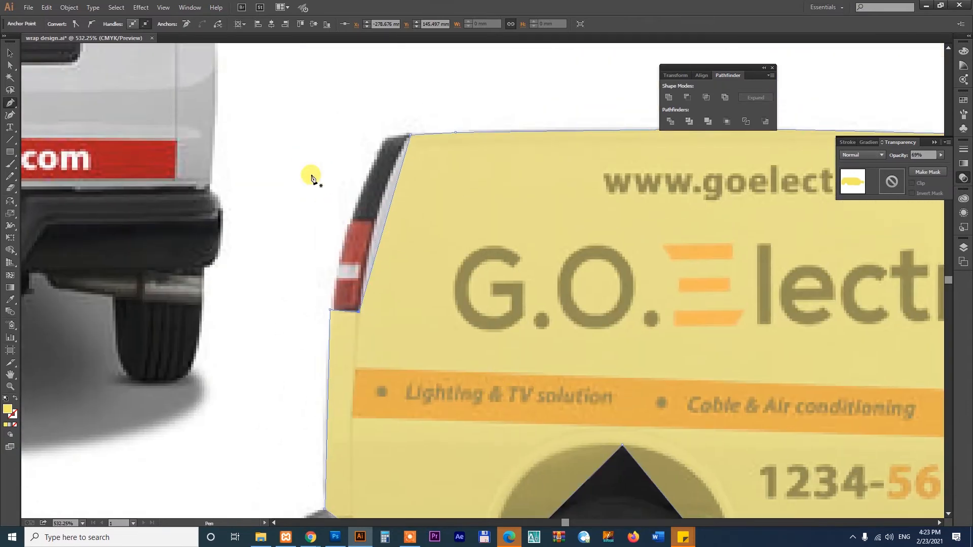
{"action": "left_click_drag", "start_coordinate": [432, 274], "coordinate": [611, 373]}
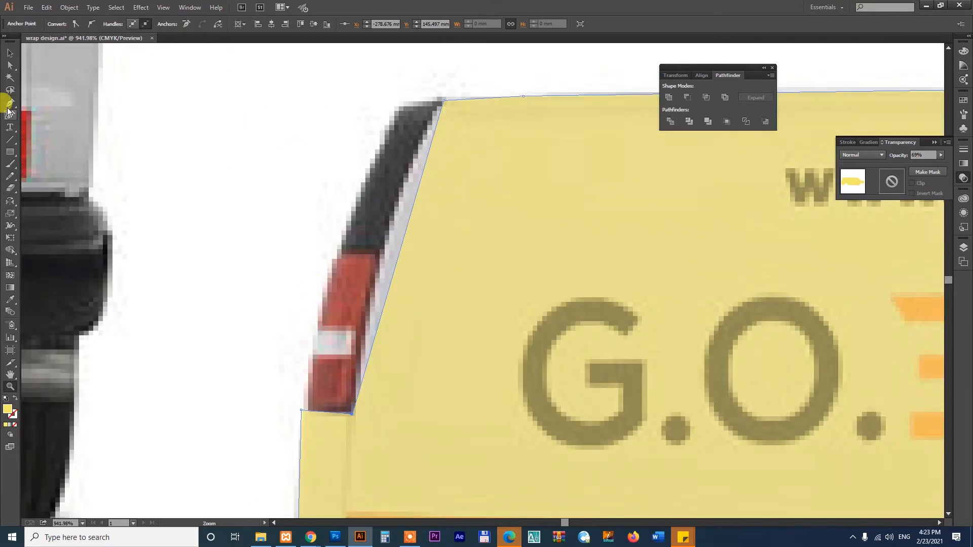
{"action": "left_click_drag", "start_coordinate": [8, 108], "coordinate": [50, 141]}
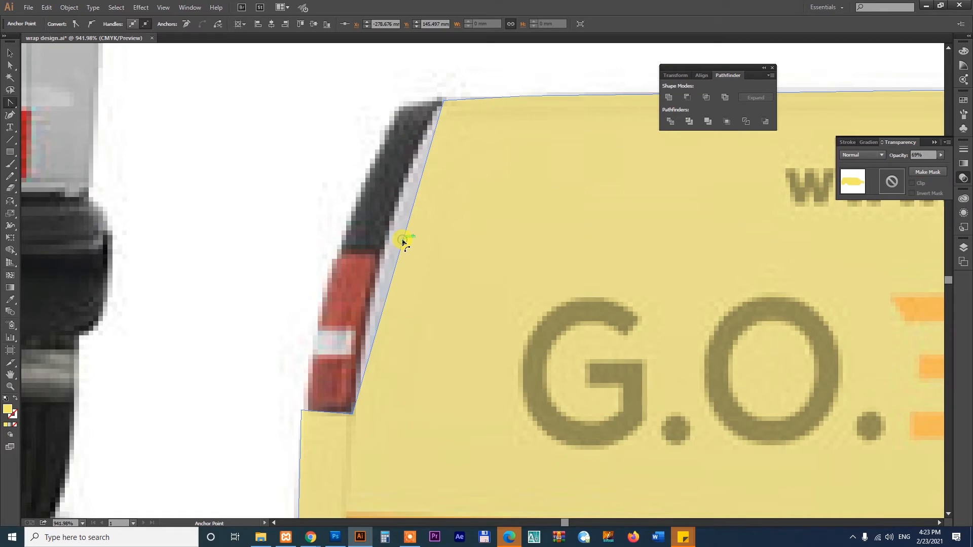
{"action": "left_click_drag", "start_coordinate": [402, 238], "coordinate": [385, 226]}
Step: Curve both straight segments of the outline over the rear wheel to follow the wheel arch
{"action": "left_click_drag", "start_coordinate": [428, 336], "coordinate": [379, 158]}
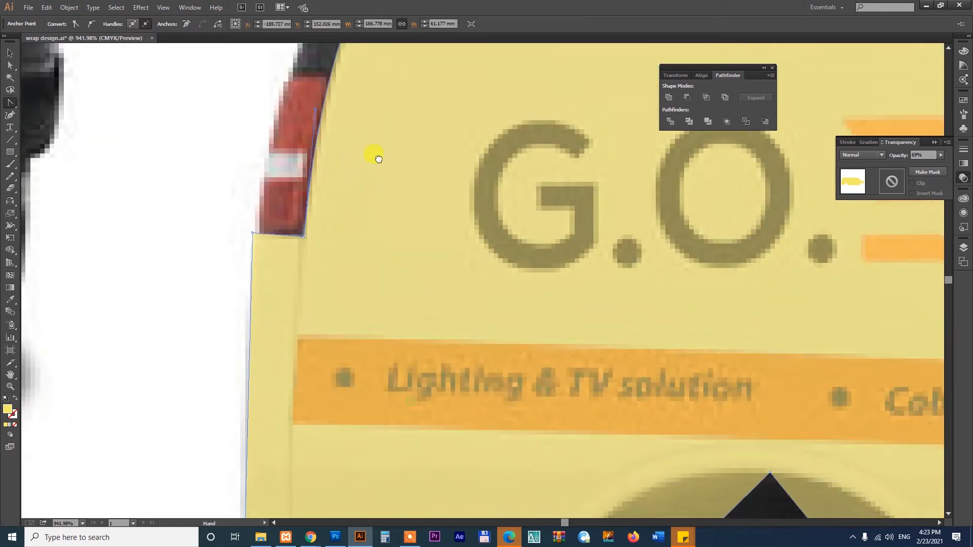
{"action": "left_click_drag", "start_coordinate": [352, 288], "coordinate": [382, 152]}
{"action": "left_click_drag", "start_coordinate": [297, 276], "coordinate": [290, 180]}
{"action": "left_click_drag", "start_coordinate": [692, 373], "coordinate": [365, 183]}
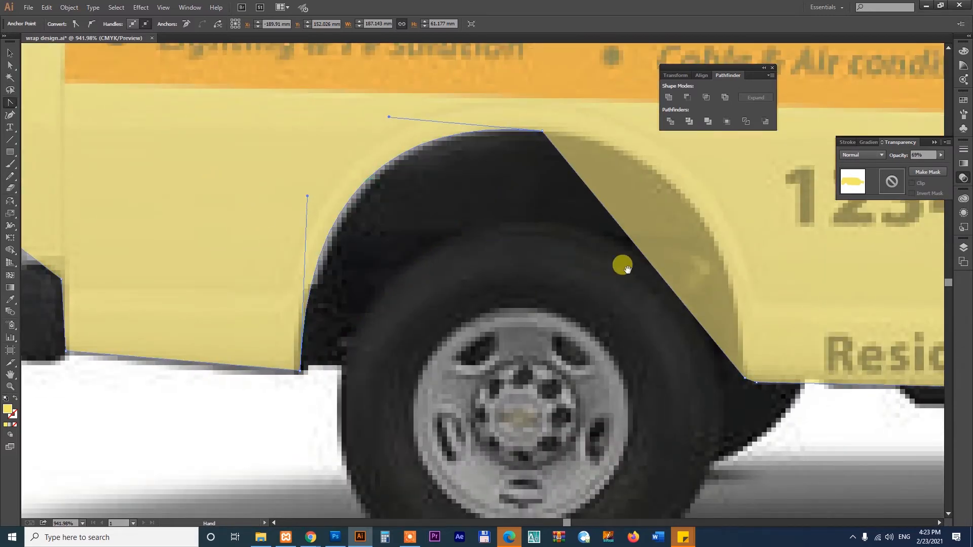
{"action": "left_click_drag", "start_coordinate": [627, 268], "coordinate": [428, 217]}
Step: Curve the outline around the front wheel arch and along the hood's front edge and headlight top
{"action": "left_click_drag", "start_coordinate": [721, 315], "coordinate": [235, 300]}
{"action": "left_click_drag", "start_coordinate": [790, 289], "coordinate": [297, 337]}
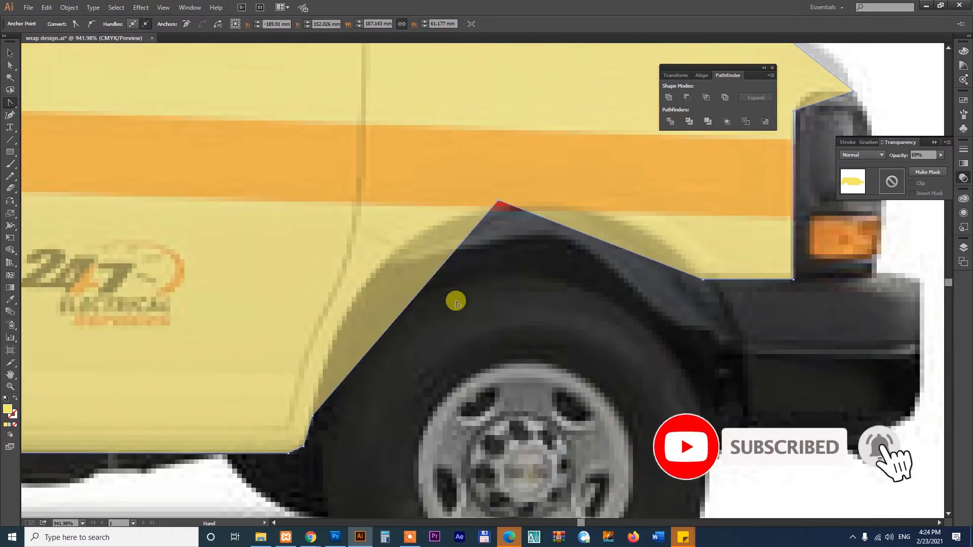
{"action": "left_click_drag", "start_coordinate": [409, 305], "coordinate": [372, 271]}
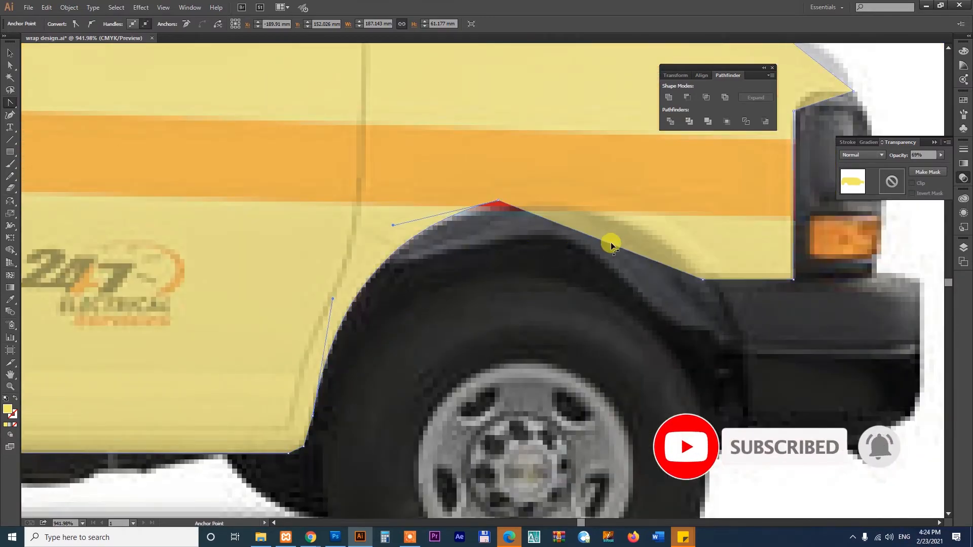
{"action": "left_click_drag", "start_coordinate": [608, 244], "coordinate": [621, 224]}
{"action": "left_click_drag", "start_coordinate": [632, 323], "coordinate": [443, 546]}
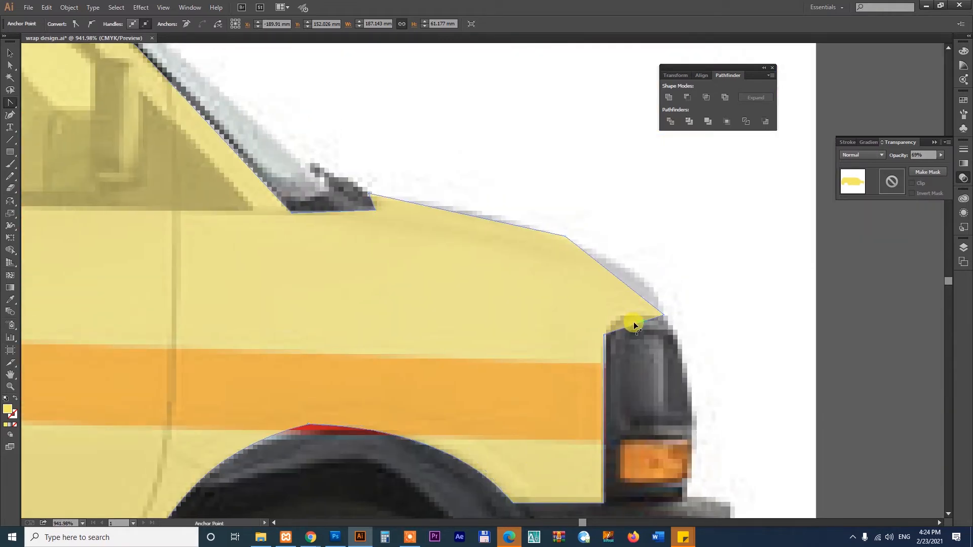
{"action": "left_click_drag", "start_coordinate": [631, 315], "coordinate": [639, 275]}
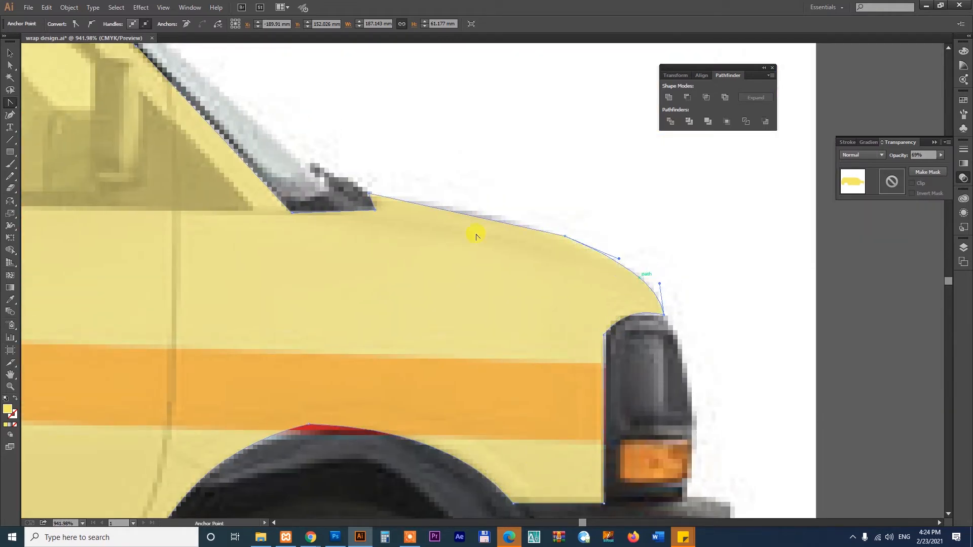
Step: Curve the outline's roofline segments from the windshield's upper corner back along the roof to match the van
{"action": "left_click_drag", "start_coordinate": [328, 167], "coordinate": [653, 424]}
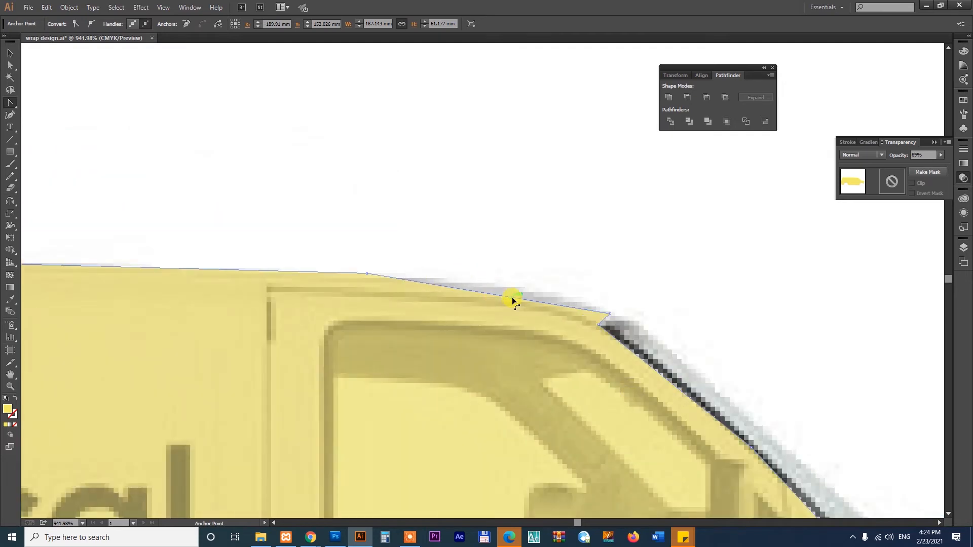
{"action": "left_click_drag", "start_coordinate": [512, 298], "coordinate": [541, 288]}
{"action": "left_click_drag", "start_coordinate": [140, 329], "coordinate": [623, 278]}
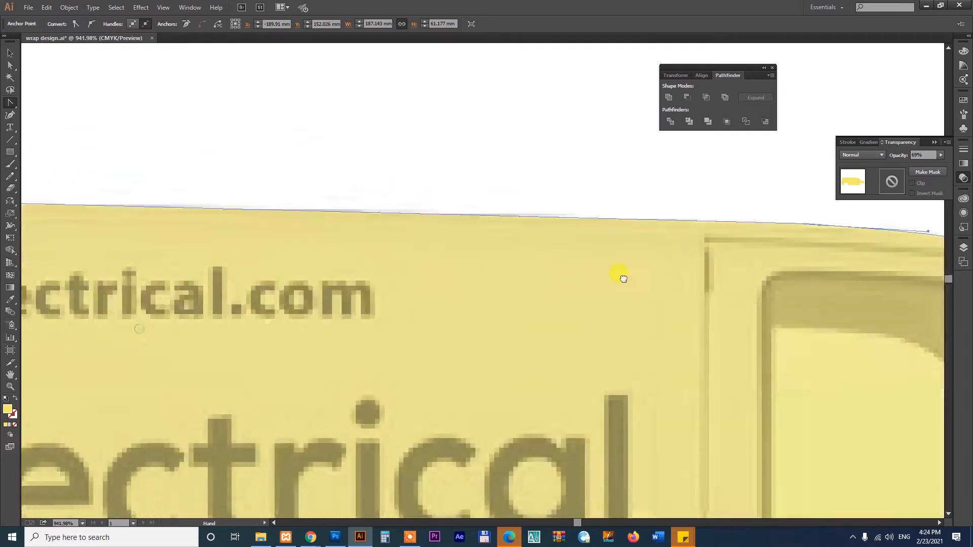
{"action": "left_click_drag", "start_coordinate": [319, 256], "coordinate": [368, 253]}
{"action": "left_click_drag", "start_coordinate": [717, 309], "coordinate": [313, 334]}
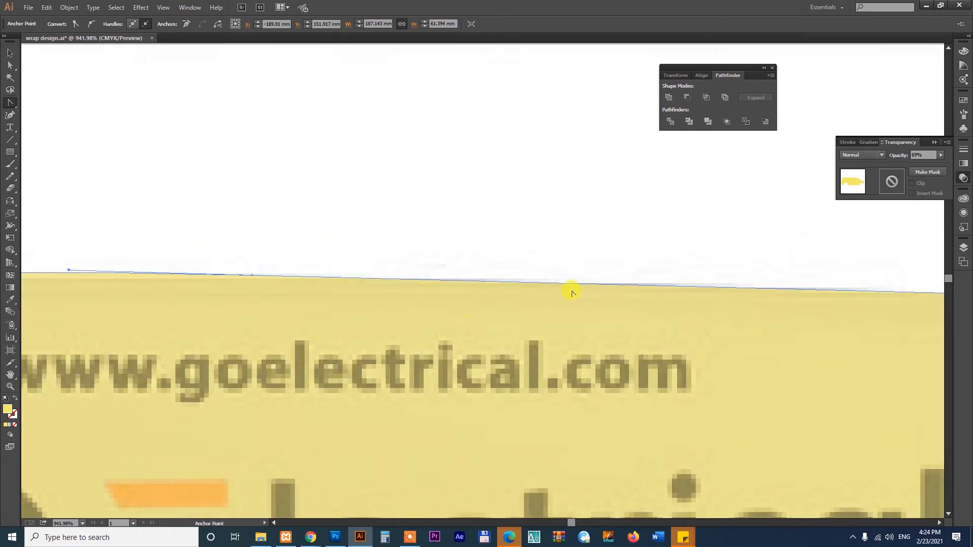
{"action": "left_click_drag", "start_coordinate": [578, 283], "coordinate": [581, 279]}
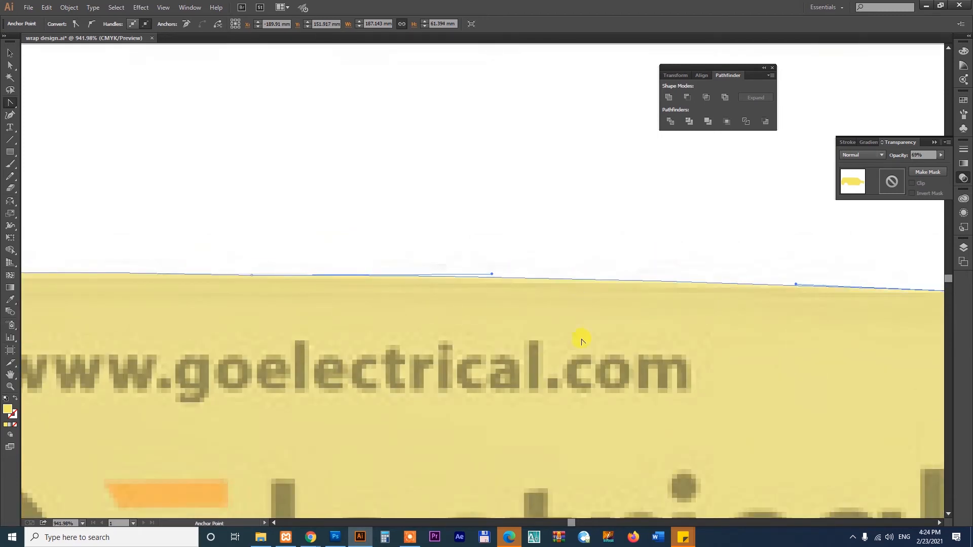
{"action": "key", "text": "v"}
{"action": "key", "text": "ctrl+minus"}
{"action": "key", "text": "ctrl+minus"}
{"action": "key", "text": "ctrl+minus"}
{"action": "key", "text": "ctrl+minus"}
{"action": "key", "text": "ctrl+minus"}
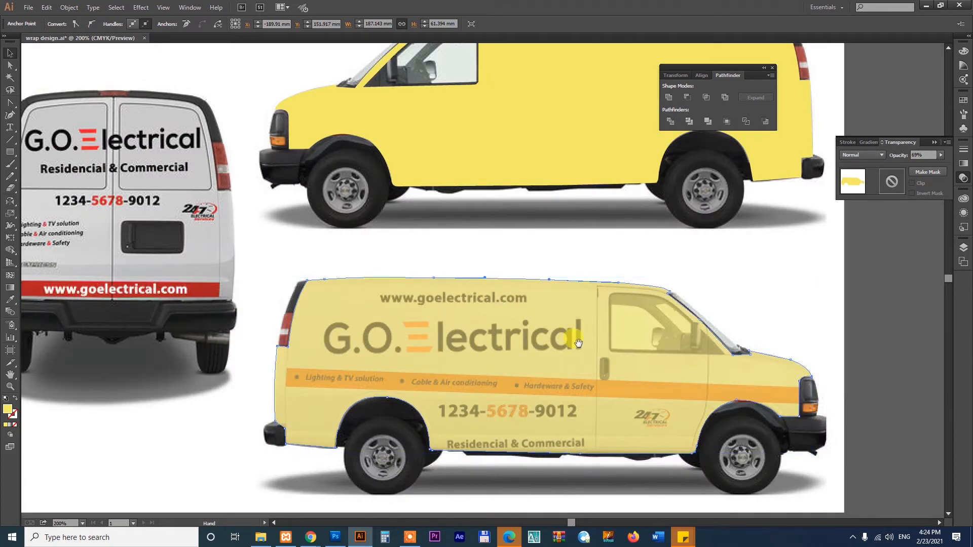
Step: Start a new Pen tool shape on the front side window, tracing its rounded rear corners and rear edge
{"action": "left_click_drag", "start_coordinate": [568, 344], "coordinate": [465, 314]}
{"action": "key", "text": "z"}
{"action": "left_click_drag", "start_coordinate": [443, 234], "coordinate": [724, 381]}
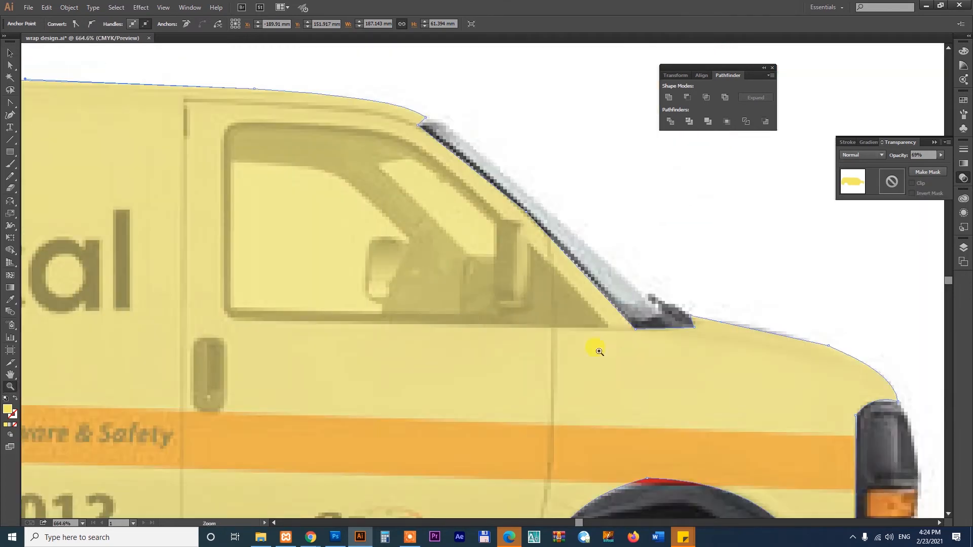
{"action": "left_click_drag", "start_coordinate": [434, 285], "coordinate": [660, 383]}
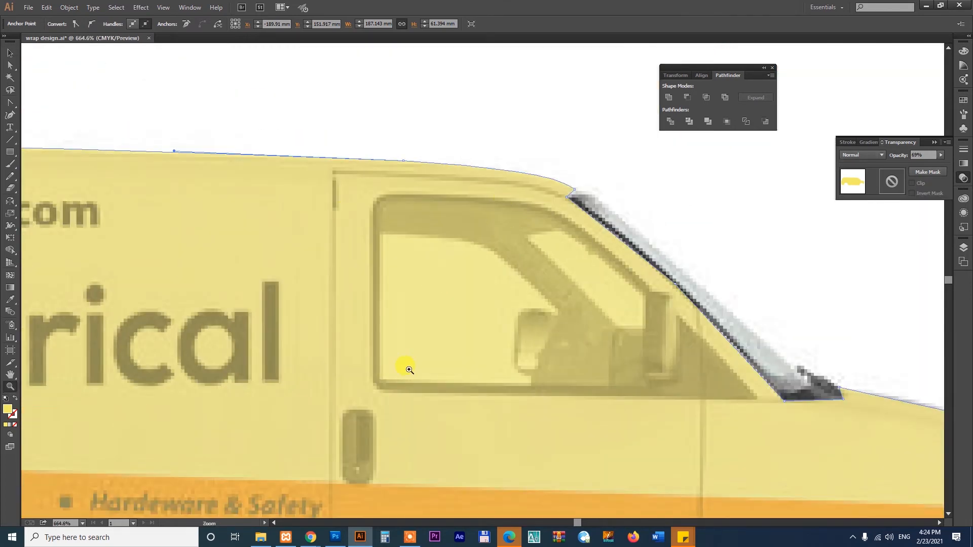
{"action": "left_click", "coordinate": [386, 195]}
{"action": "left_click", "coordinate": [373, 211]}
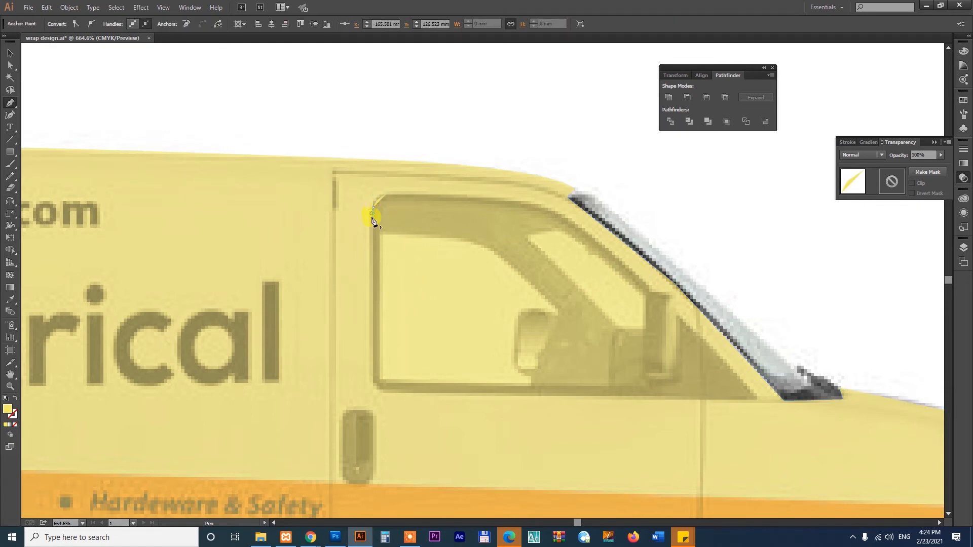
{"action": "left_click_drag", "start_coordinate": [380, 389], "coordinate": [382, 400]}
{"action": "left_click", "coordinate": [374, 383]}
{"action": "left_click", "coordinate": [381, 391]}
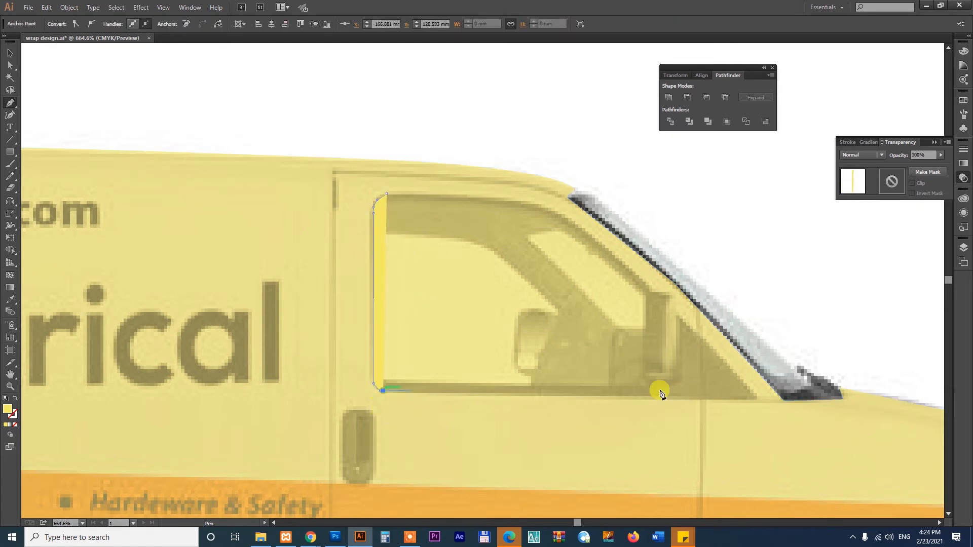
Step: Trace the window's lower, slanted front and upper edges, close the shape, and curve its upper front segment
{"action": "left_click", "coordinate": [756, 400]}
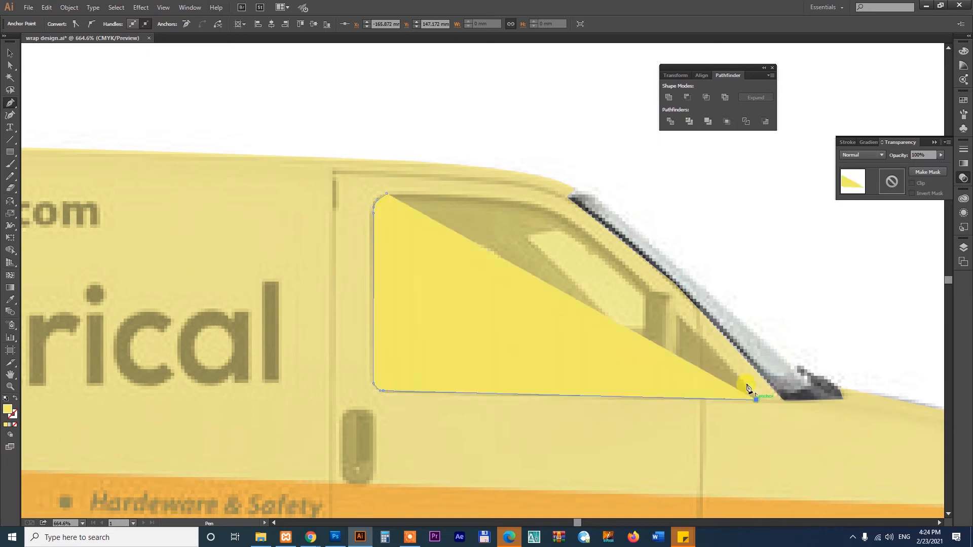
{"action": "left_click", "coordinate": [643, 282]}
{"action": "left_click", "coordinate": [572, 221]}
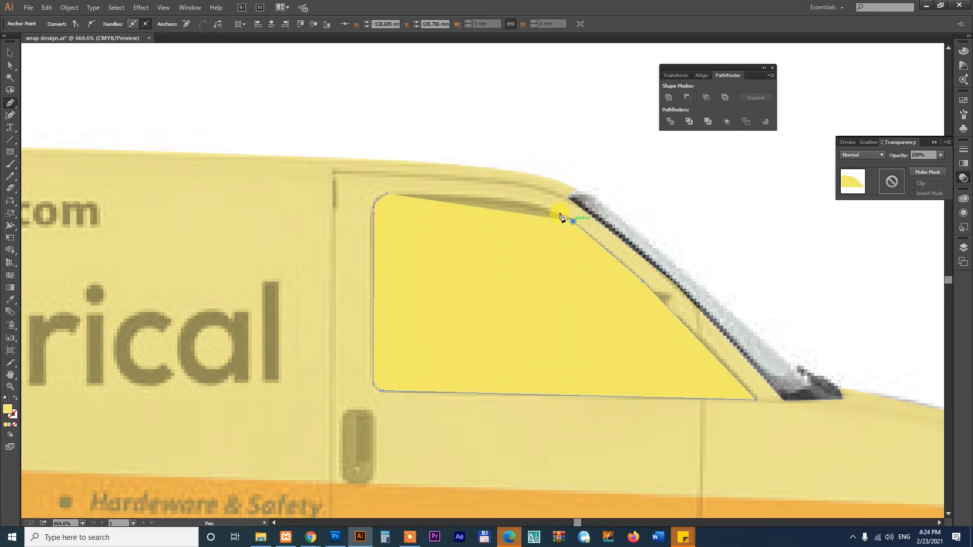
{"action": "left_click", "coordinate": [473, 195]}
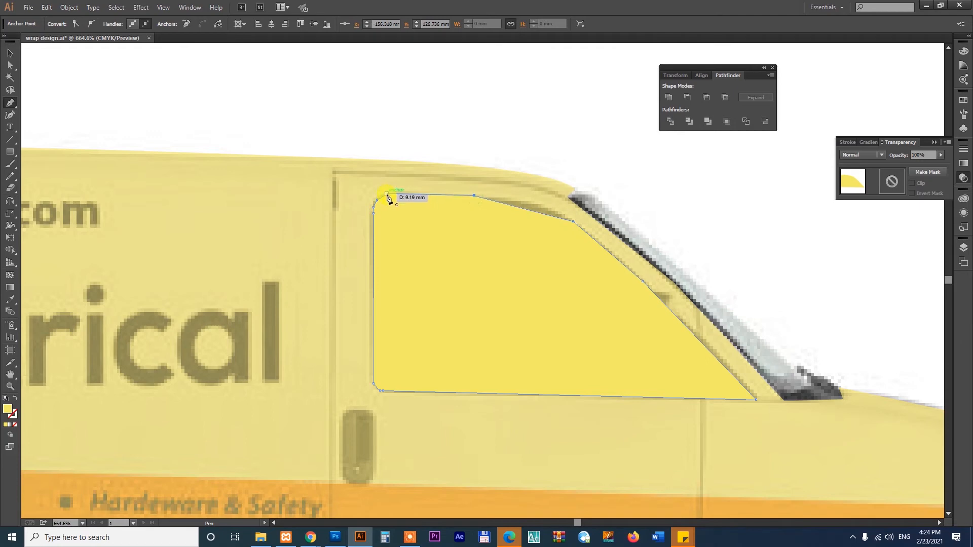
{"action": "left_click_drag", "start_coordinate": [7, 108], "coordinate": [46, 139]}
{"action": "left_click_drag", "start_coordinate": [531, 213], "coordinate": [532, 206]}
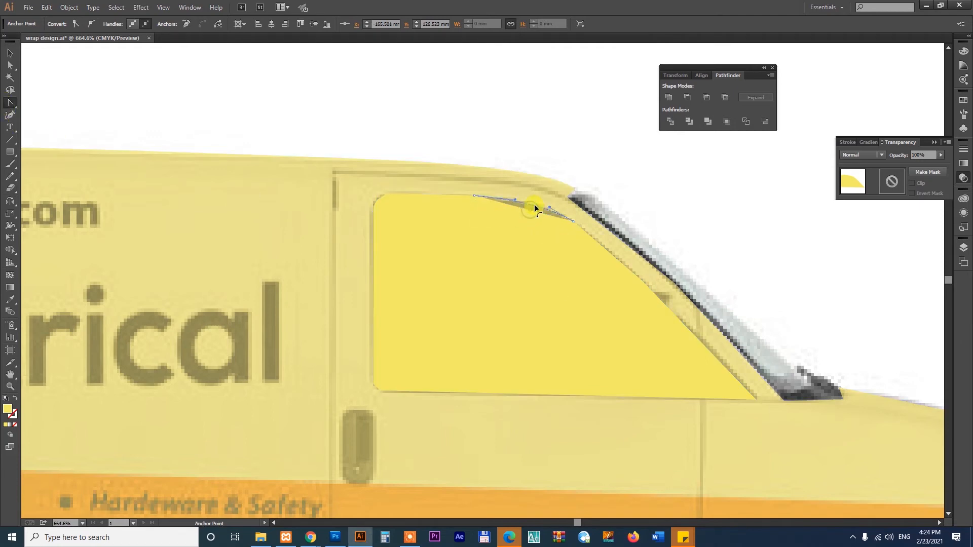
Step: Select the window shape together with the yellow body shape and cut the window out with Minus Front
{"action": "key", "text": "v"}
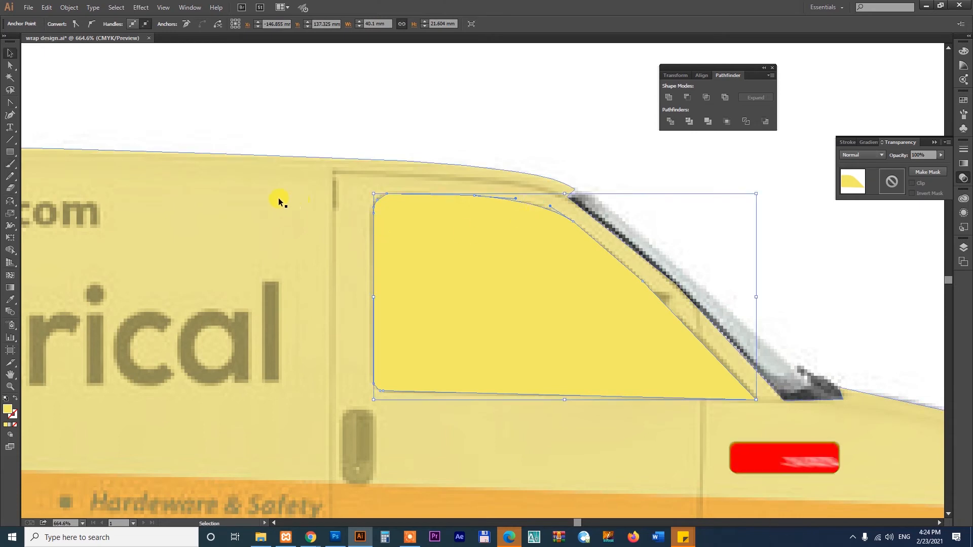
{"action": "left_click", "coordinate": [256, 187], "text": "shift"}
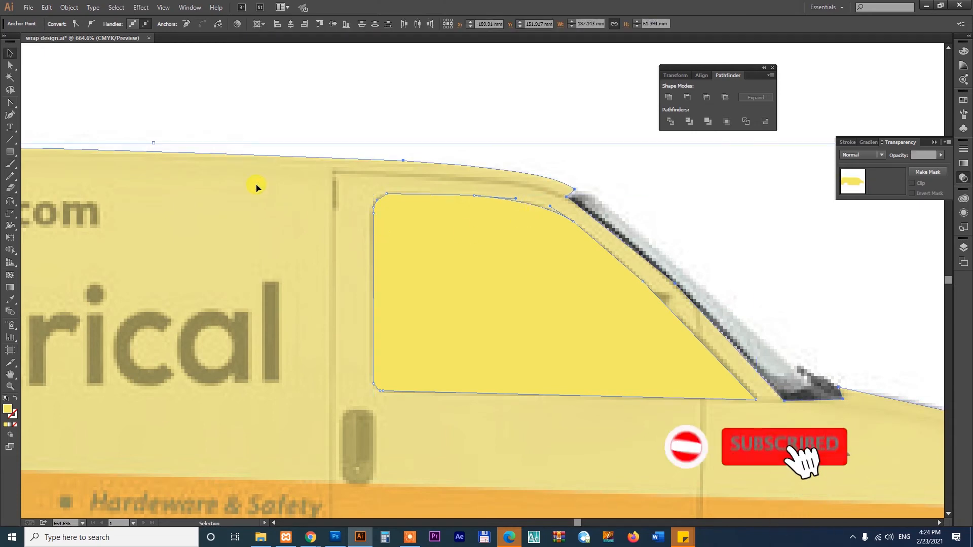
{"action": "left_click", "coordinate": [454, 287]}
{"action": "left_click", "coordinate": [240, 219], "text": "shift"}
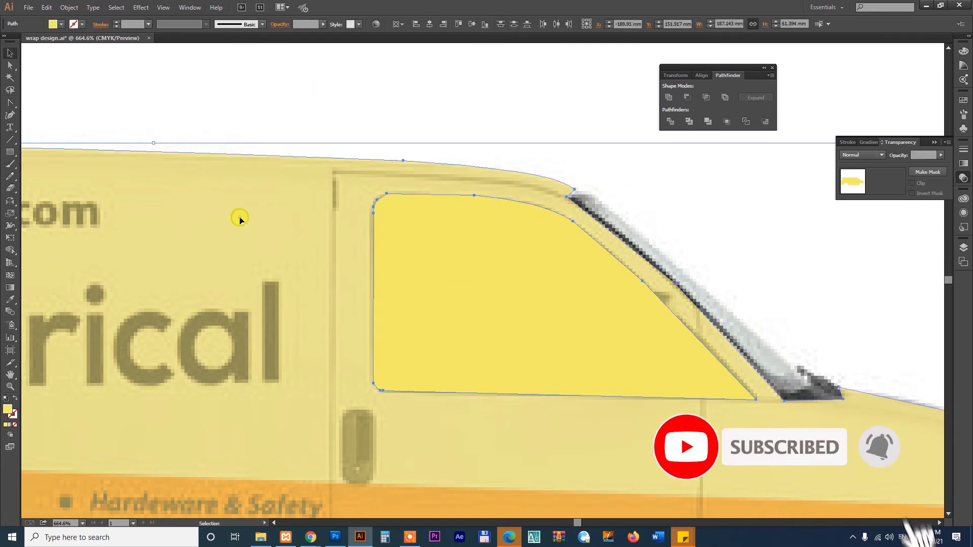
{"action": "left_click", "coordinate": [688, 98]}
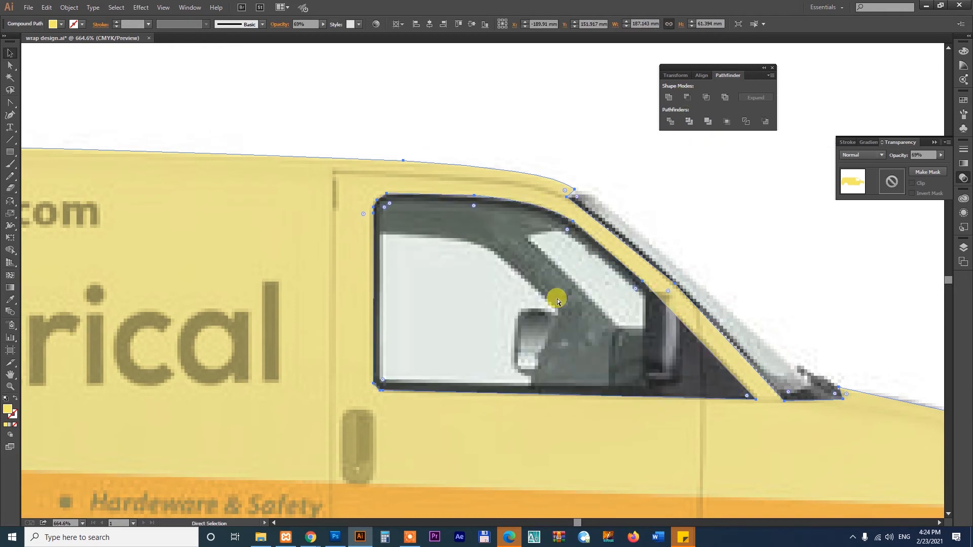
Step: Set the opacity of the lower van's yellow body shape to 100% and deselect it
{"action": "key", "text": "ctrl+1"}
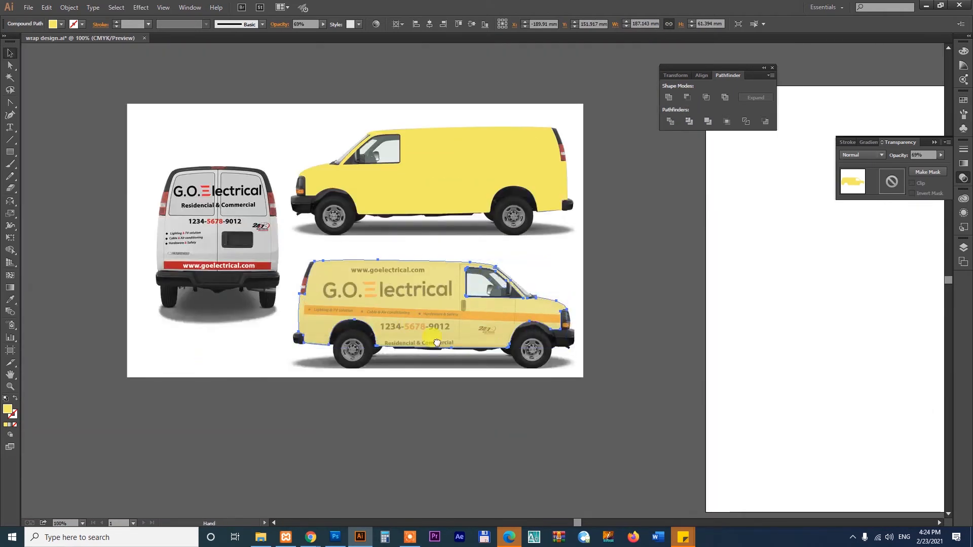
{"action": "left_click_drag", "start_coordinate": [434, 338], "coordinate": [461, 356]}
{"action": "left_click_drag", "start_coordinate": [155, 115], "coordinate": [692, 430]}
{"action": "left_click", "coordinate": [492, 353]}
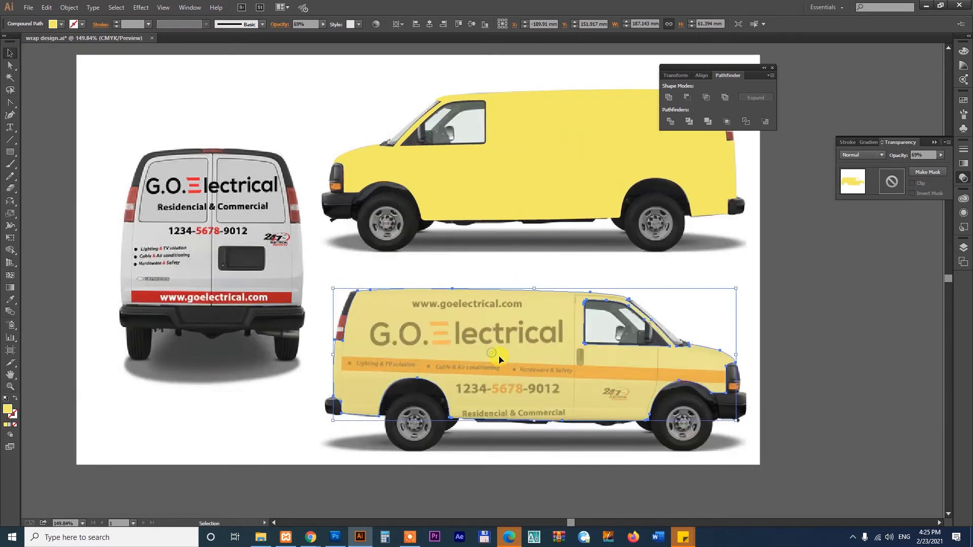
{"action": "left_click", "coordinate": [938, 156]}
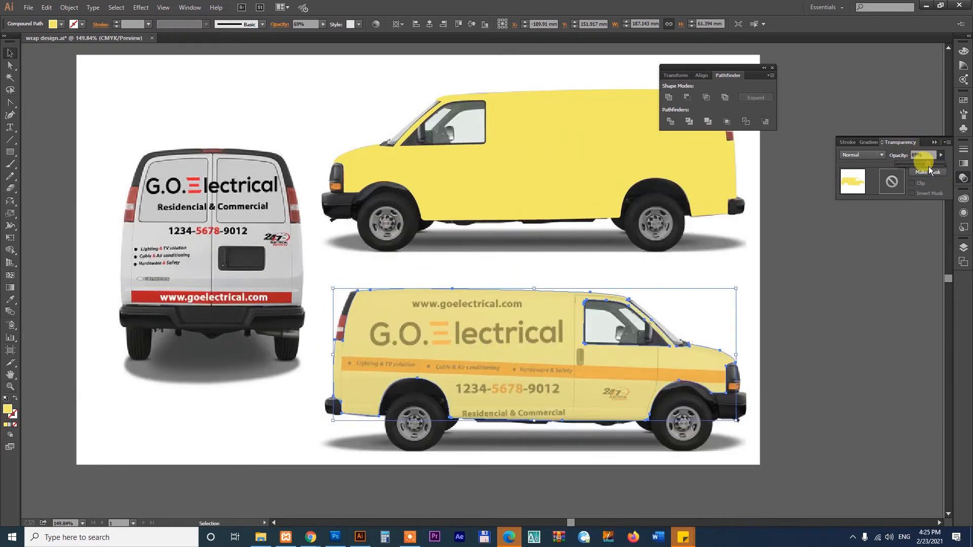
{"action": "left_click", "coordinate": [930, 171]}
{"action": "left_click", "coordinate": [886, 322]}
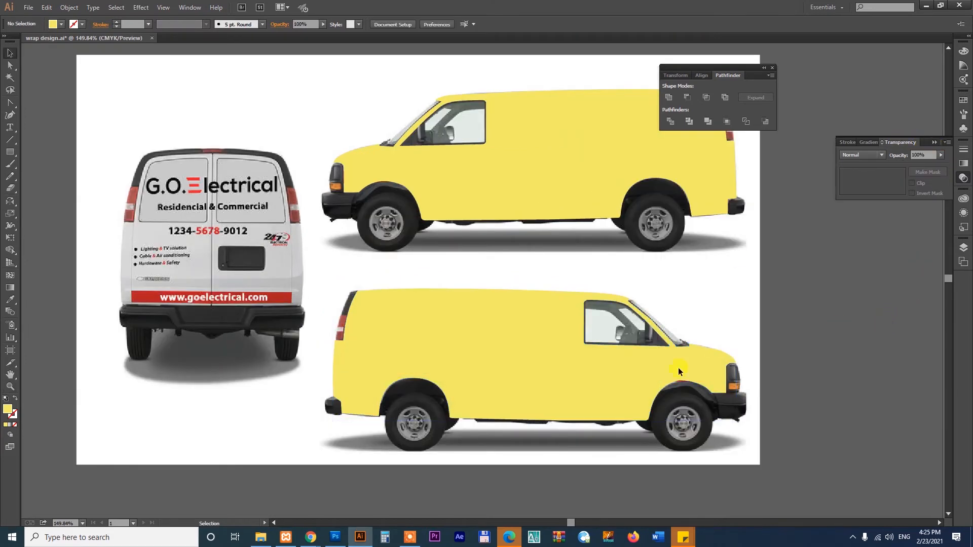
Step: Start a Pen tool outline on the rear-view van, tracing the body's lower edge along the top of the bumper
{"action": "key", "text": "z"}
{"action": "left_click_drag", "start_coordinate": [69, 130], "coordinate": [352, 342]}
{"action": "key", "text": "space"}
{"action": "left_click_drag", "start_coordinate": [435, 365], "coordinate": [407, 344]}
{"action": "mouse_move", "coordinate": [155, 198]}
{"action": "left_mouse_down"}
{"action": "mouse_move", "coordinate": [619, 436]}
{"action": "mouse_move", "coordinate": [741, 458]}
{"action": "left_mouse_up"}
{"action": "key", "text": "space"}
{"action": "key", "text": "p"}
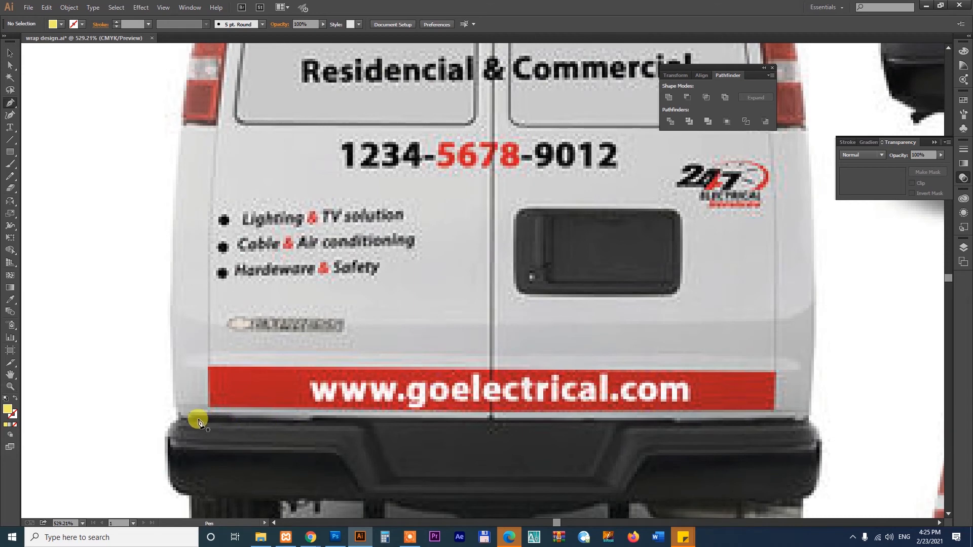
{"action": "left_click", "coordinate": [180, 421]}
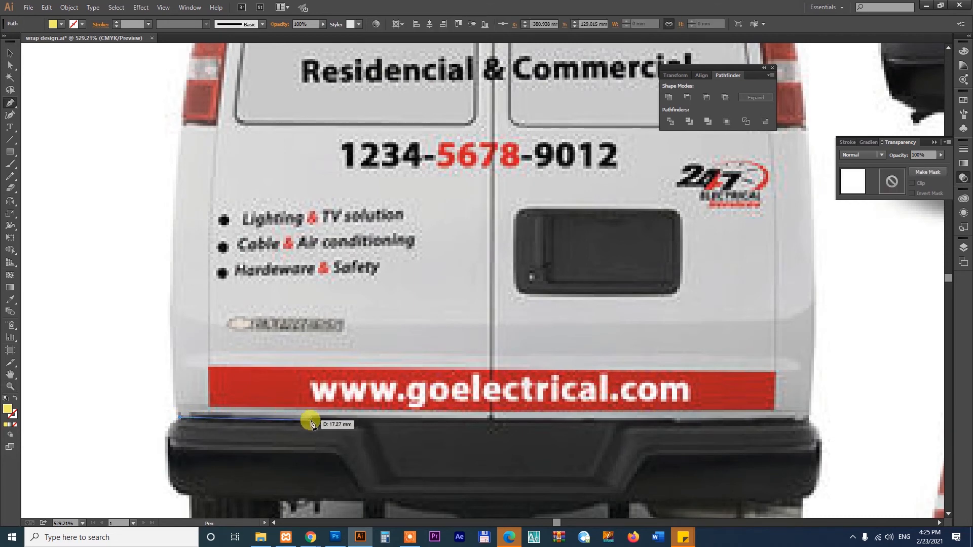
{"action": "left_click", "coordinate": [313, 419]}
{"action": "left_click_drag", "start_coordinate": [674, 421], "coordinate": [809, 426]}
{"action": "left_click", "coordinate": [809, 422]}
Step: Continue the rear-view van's Pen tool outline up the right side, around the tail light, and across the roofline to the upper left corner
{"action": "left_click_drag", "start_coordinate": [828, 241], "coordinate": [734, 380]}
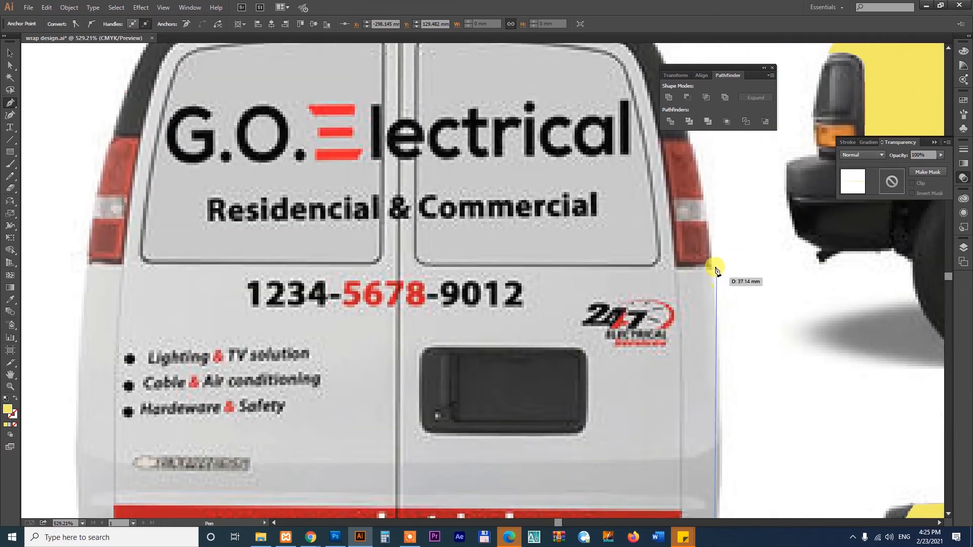
{"action": "left_click", "coordinate": [714, 266]}
{"action": "left_click_drag", "start_coordinate": [714, 266], "coordinate": [658, 288]}
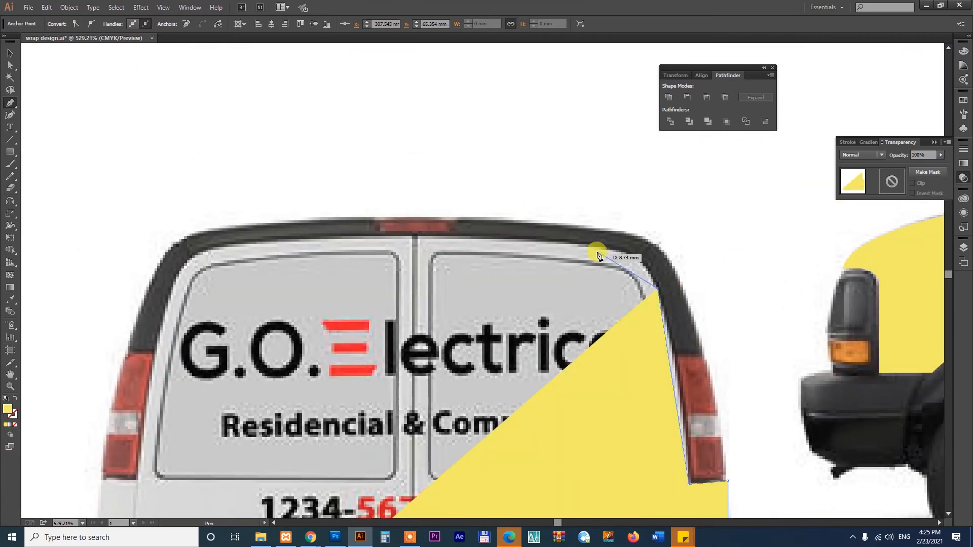
{"action": "left_click", "coordinate": [585, 244]}
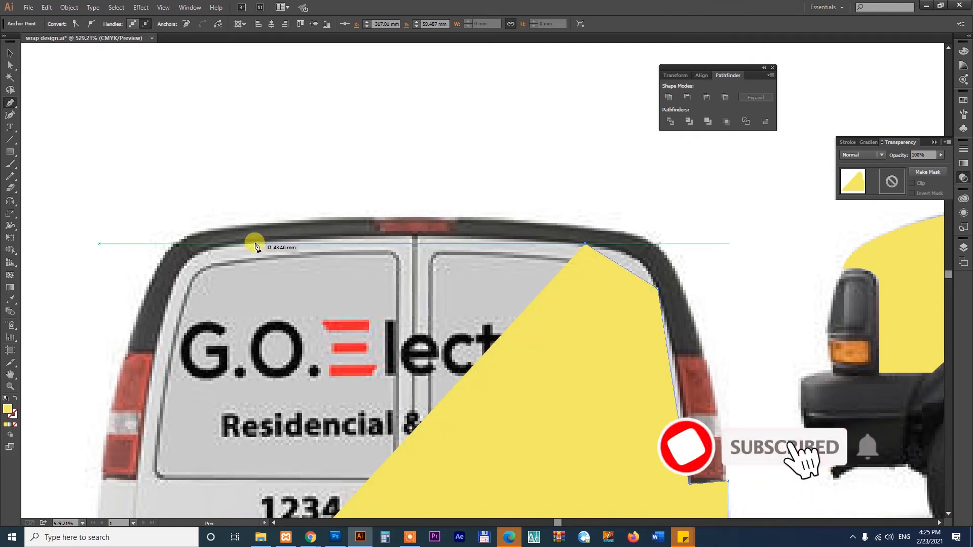
{"action": "left_click", "coordinate": [255, 244]}
{"action": "left_click_drag", "start_coordinate": [303, 329], "coordinate": [598, 254]}
{"action": "left_click", "coordinate": [463, 231]}
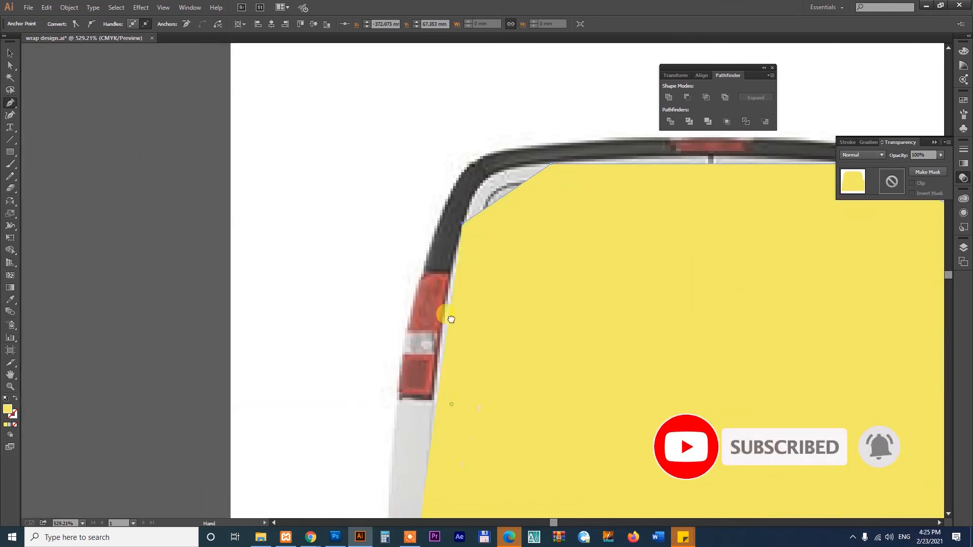
Step: Trace around the left tail light and down the van's left side, closing the body shape at the bumper
{"action": "scroll", "coordinate": [445, 309], "scroll_direction": "down", "scroll_amount": 3}
{"action": "left_click", "coordinate": [441, 299]}
{"action": "left_click", "coordinate": [403, 300]}
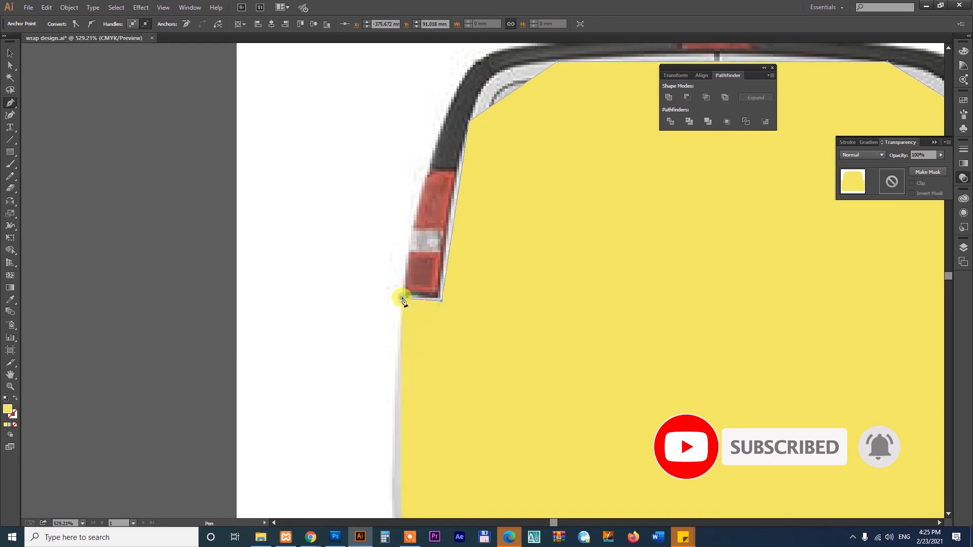
{"action": "left_click_drag", "start_coordinate": [441, 422], "coordinate": [419, 239]}
{"action": "left_click", "coordinate": [388, 337]}
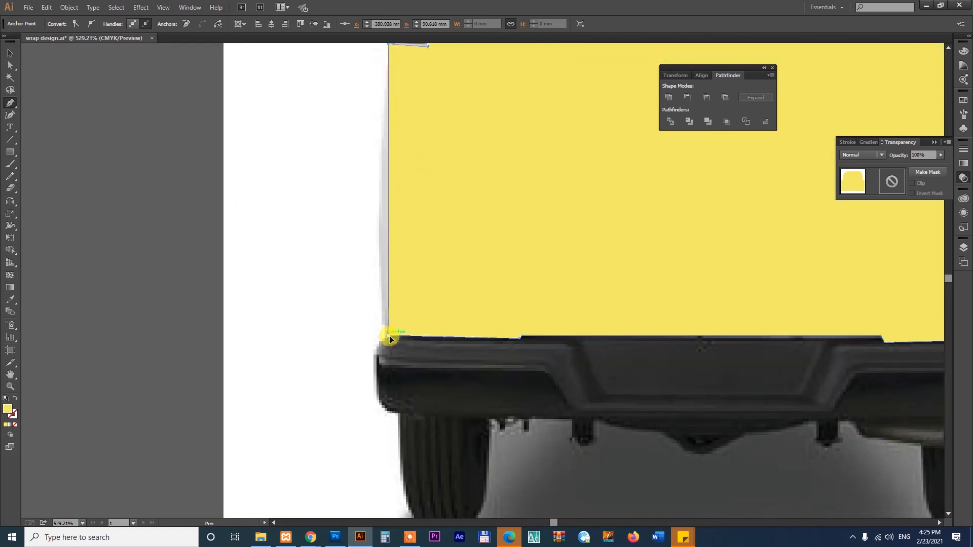
{"action": "left_click_drag", "start_coordinate": [391, 337], "coordinate": [383, 383]}
Step: Curve the body shape's left side, tail light edge and upper left corner to follow the van's contour
{"action": "left_click_drag", "start_coordinate": [493, 309], "coordinate": [488, 434]}
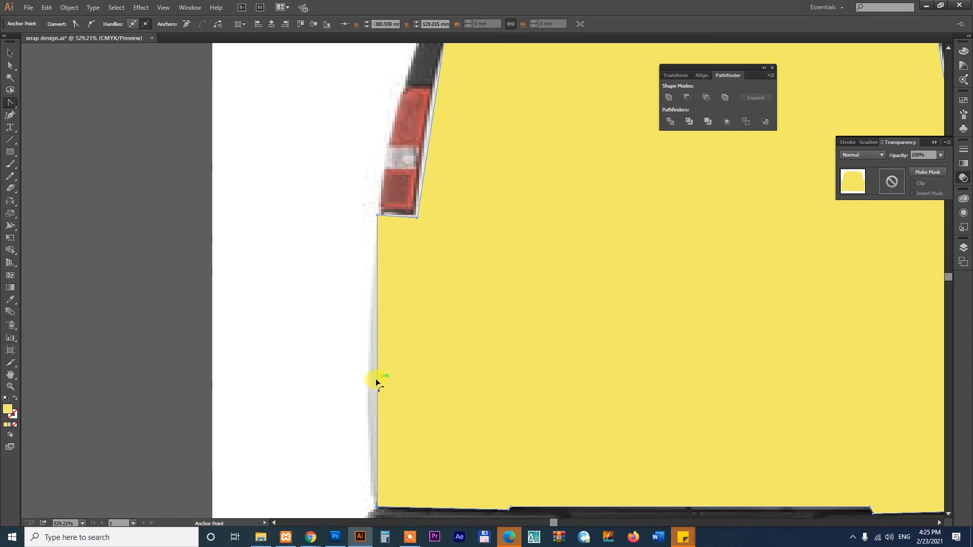
{"action": "left_click_drag", "start_coordinate": [376, 380], "coordinate": [365, 378]}
{"action": "left_click_drag", "start_coordinate": [386, 385], "coordinate": [366, 466]}
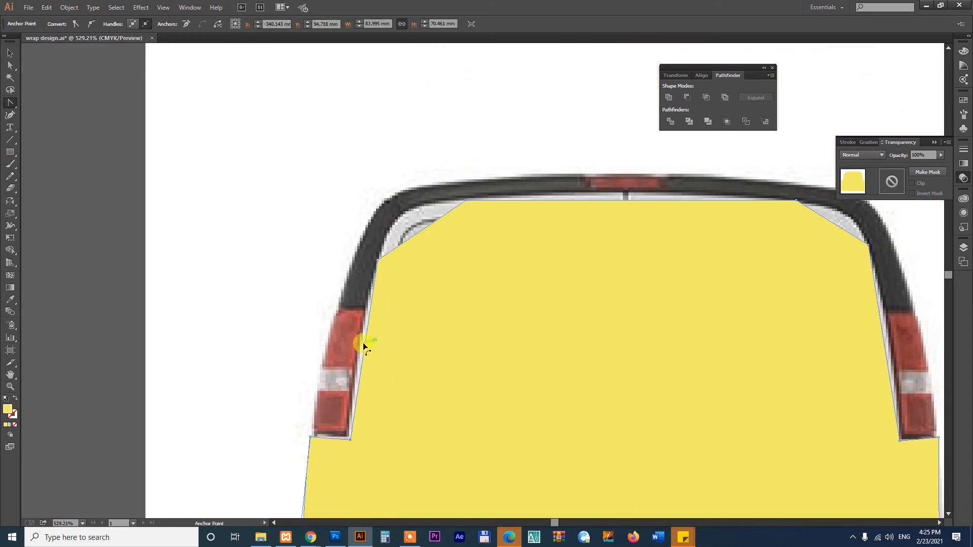
{"action": "left_click_drag", "start_coordinate": [365, 342], "coordinate": [357, 339]}
{"action": "left_click_drag", "start_coordinate": [408, 241], "coordinate": [403, 213]}
Step: Curve the body shape's top edge, upper right corner, right tail light edge and lower right side to match the van
{"action": "left_click_drag", "start_coordinate": [704, 267], "coordinate": [360, 254]}
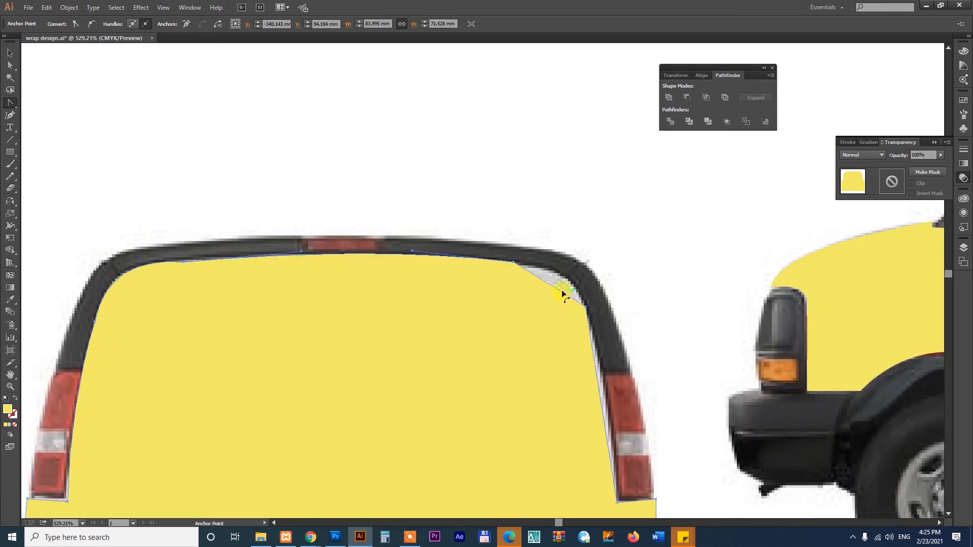
{"action": "left_click_drag", "start_coordinate": [555, 288], "coordinate": [564, 281]}
{"action": "left_click_drag", "start_coordinate": [557, 441], "coordinate": [469, 185]}
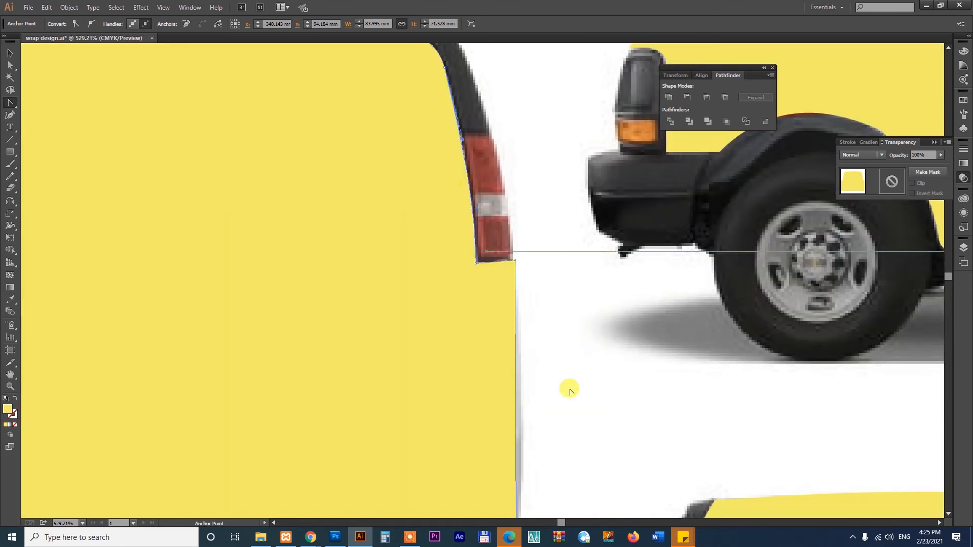
{"action": "key", "text": "ctrl+minus"}
{"action": "key", "text": "ctrl+minus"}
{"action": "key", "text": "ctrl+minus"}
{"action": "key", "text": "ctrl+minus"}
{"action": "left_click_drag", "start_coordinate": [424, 283], "coordinate": [474, 328]}
{"action": "left_click_drag", "start_coordinate": [333, 242], "coordinate": [639, 462]}
{"action": "left_click_drag", "start_coordinate": [604, 322], "coordinate": [612, 329]}
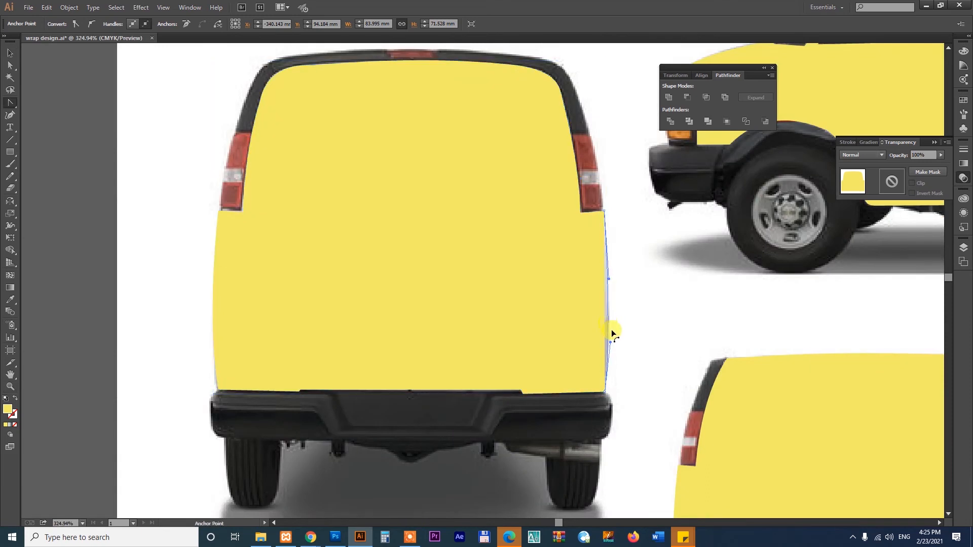
Step: Lower the opacity of the rear-view body shape to 72%
{"action": "left_click", "coordinate": [937, 154]}
{"action": "left_click_drag", "start_coordinate": [935, 163], "coordinate": [927, 163]}
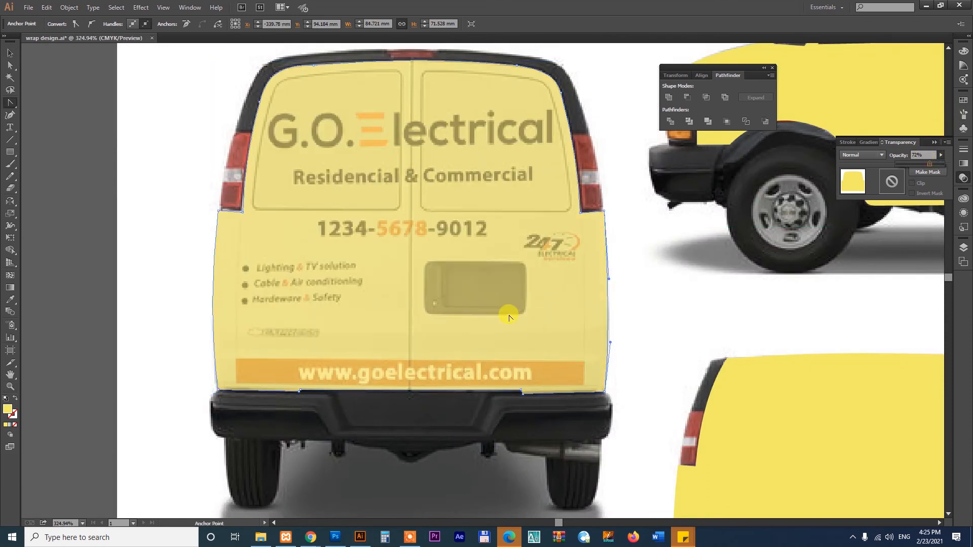
{"action": "left_click", "coordinate": [461, 297]}
{"action": "type", "text": "v"}
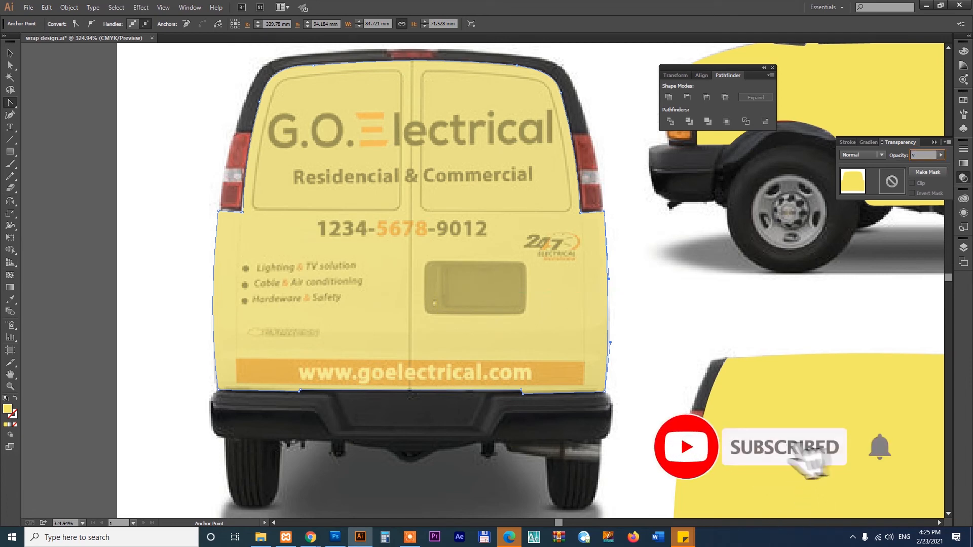
{"action": "left_click", "coordinate": [10, 53]}
Step: Trace the dark licence plate recess on the rear door with a closed, corner-trimmed Pen tool shape
{"action": "key", "text": "z"}
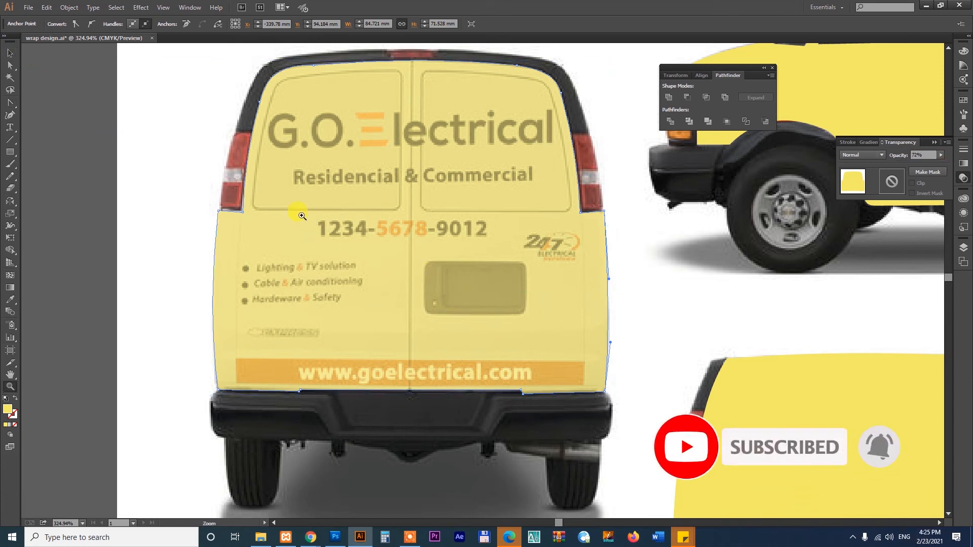
{"action": "left_click_drag", "start_coordinate": [302, 216], "coordinate": [650, 396]}
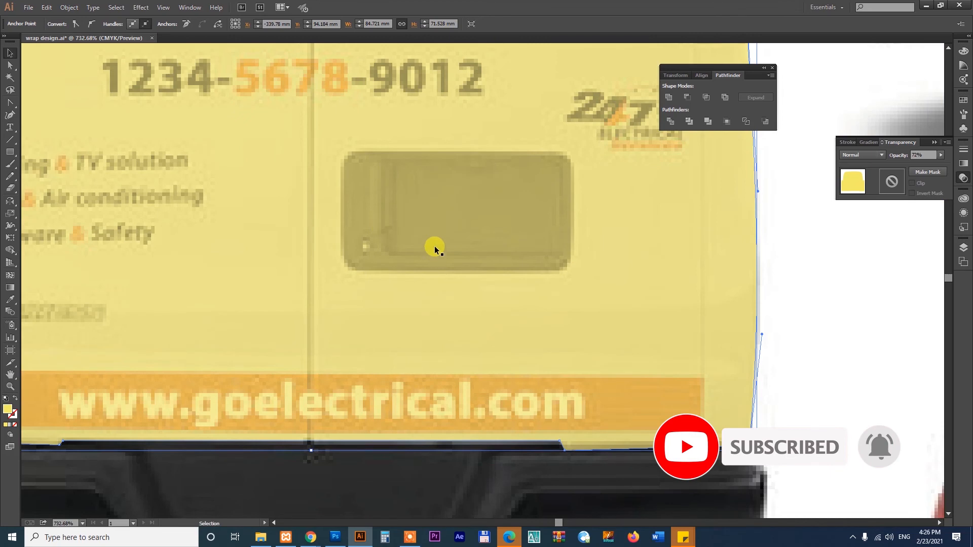
{"action": "key", "text": "p"}
{"action": "left_click", "coordinate": [343, 159]}
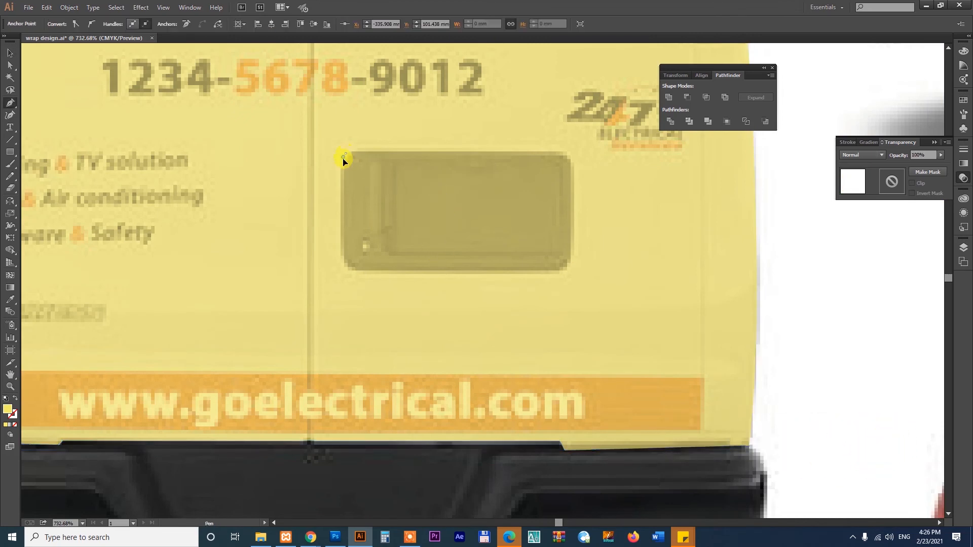
{"action": "left_click", "coordinate": [343, 253]}
{"action": "left_click_drag", "start_coordinate": [351, 265], "coordinate": [354, 268]}
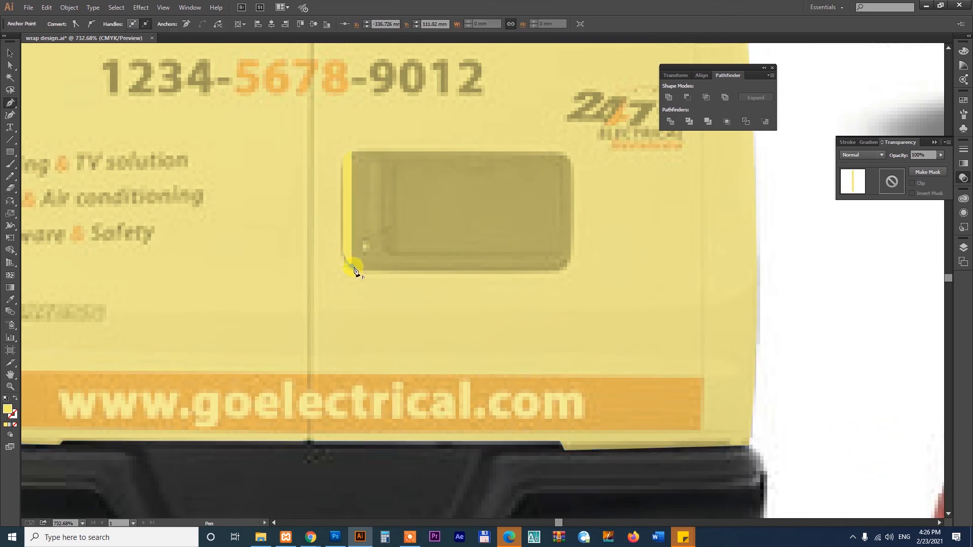
{"action": "mouse_move", "coordinate": [566, 256]}
{"action": "left_mouse_down"}
{"action": "mouse_move", "coordinate": [571, 274]}
{"action": "mouse_move", "coordinate": [569, 257]}
{"action": "left_mouse_up"}
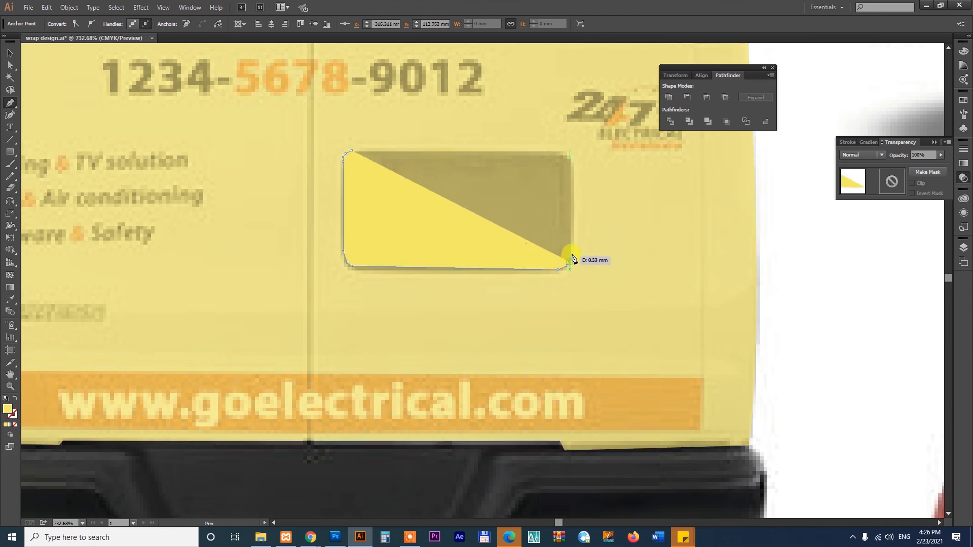
{"action": "left_click", "coordinate": [571, 161]}
{"action": "left_click", "coordinate": [560, 150]}
{"action": "left_click", "coordinate": [351, 151]}
Step: Select the plate recess shape together with the yellow body shape and cut it out with Minus Front
{"action": "key", "text": "v"}
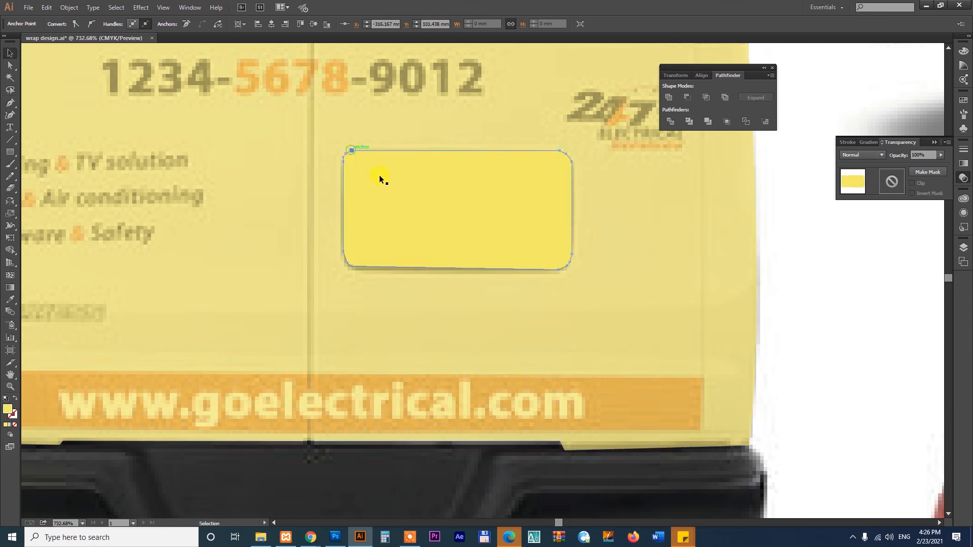
{"action": "left_click", "coordinate": [425, 122], "text": "shift"}
{"action": "left_click", "coordinate": [687, 97]}
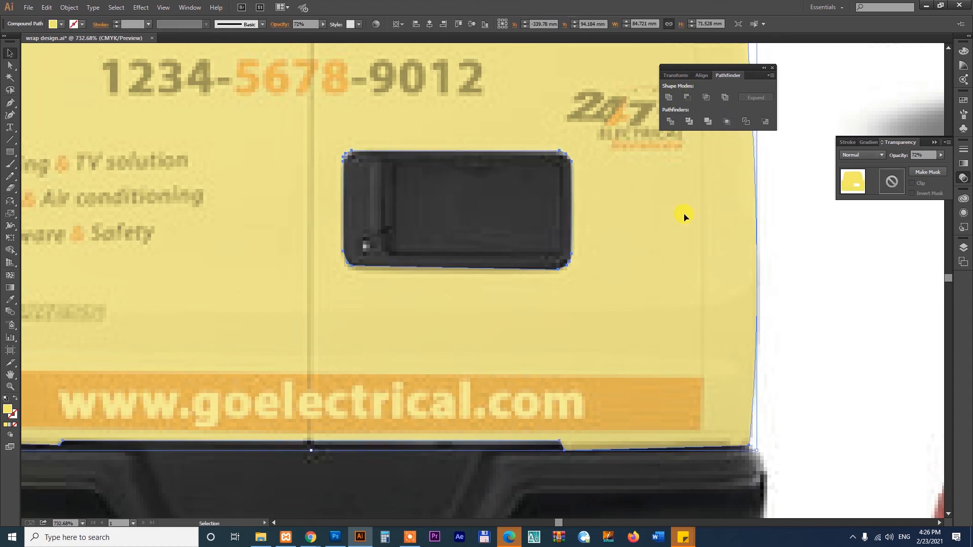
Step: Set the opacity of the rear van's yellow body shape to 100% and deselect it
{"action": "key", "text": "ctrl+minus"}
{"action": "key", "text": "ctrl+minus"}
{"action": "key", "text": "ctrl+minus"}
{"action": "key", "text": "ctrl+minus"}
{"action": "key", "text": "ctrl+minus"}
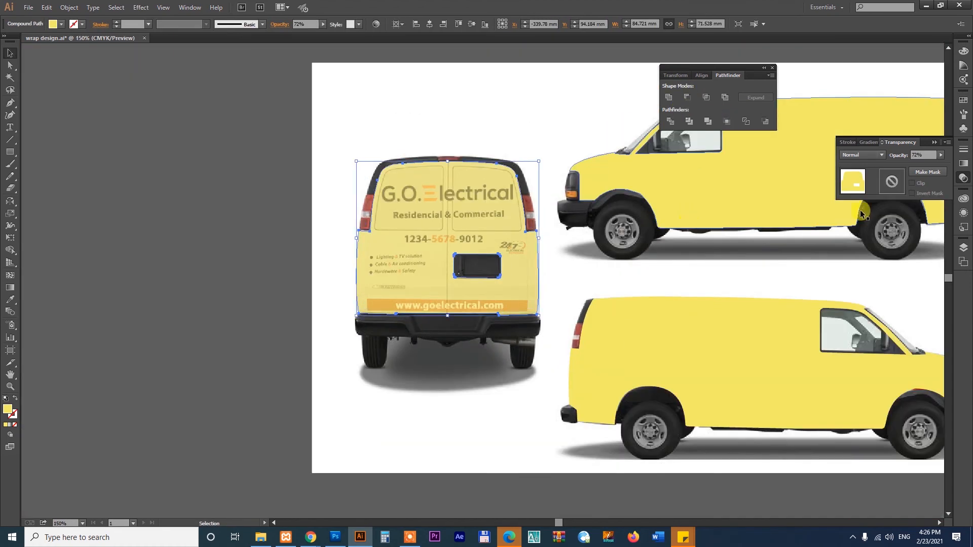
{"action": "left_click", "coordinate": [940, 155]}
{"action": "left_click_drag", "start_coordinate": [929, 164], "coordinate": [957, 171]}
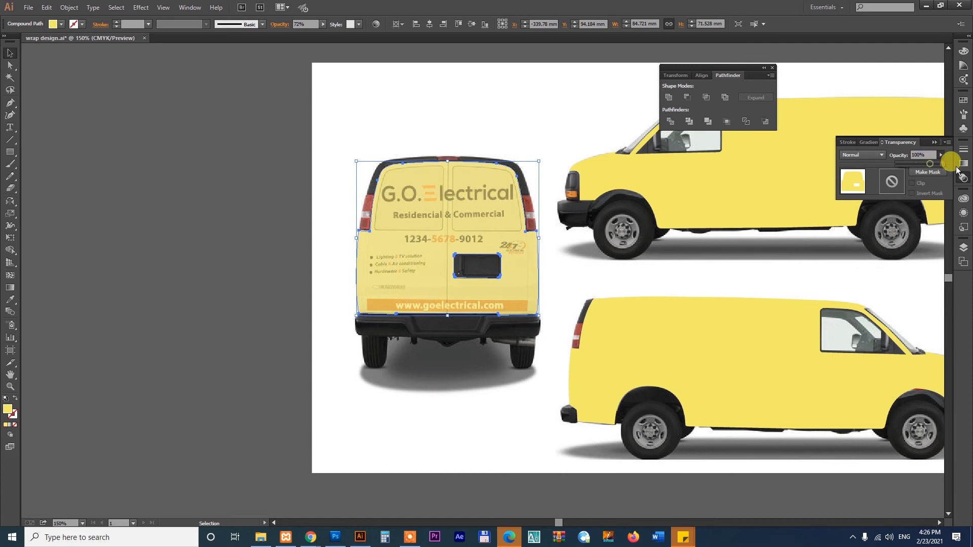
{"action": "left_click", "coordinate": [384, 413]}
{"action": "left_click_drag", "start_coordinate": [694, 375], "coordinate": [479, 398]}
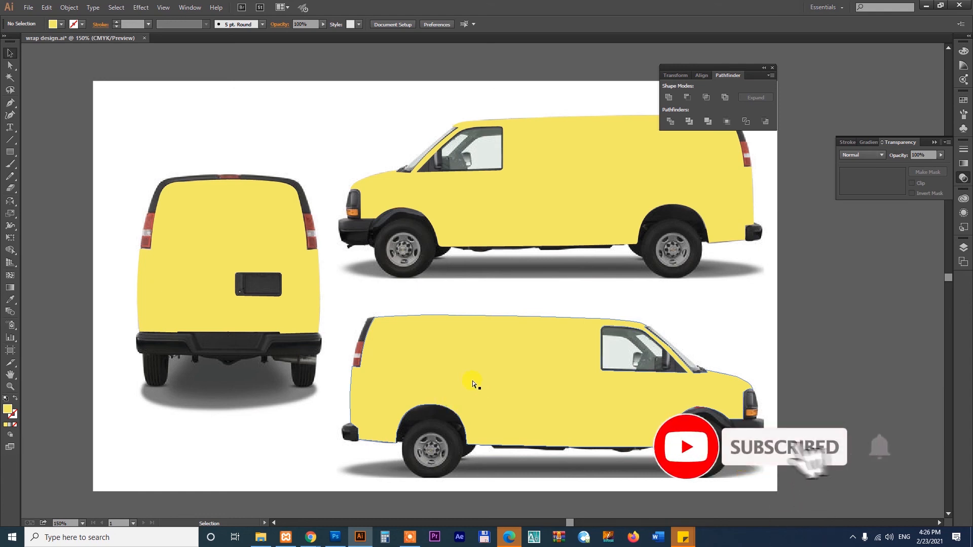
{"action": "key", "text": "ctrl+minus"}
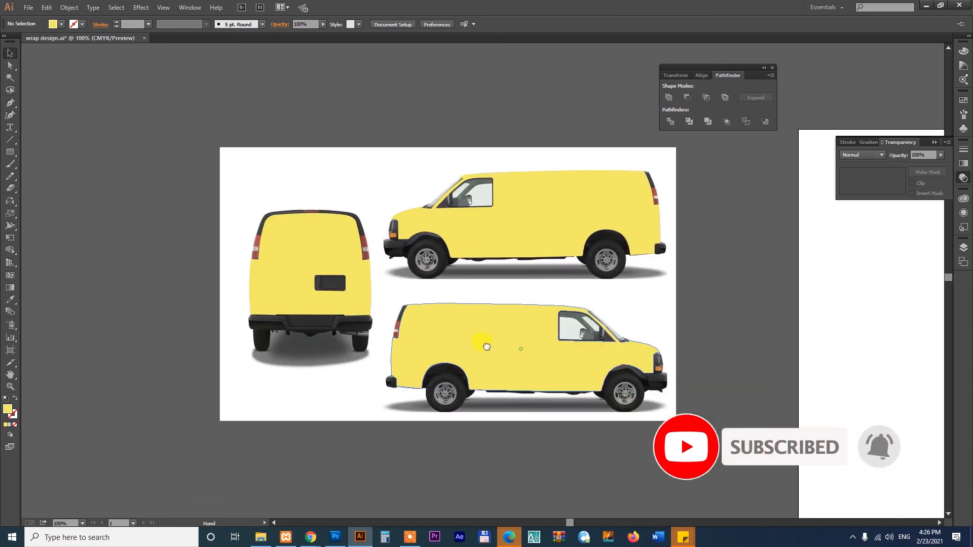
{"action": "left_click_drag", "start_coordinate": [487, 346], "coordinate": [431, 340]}
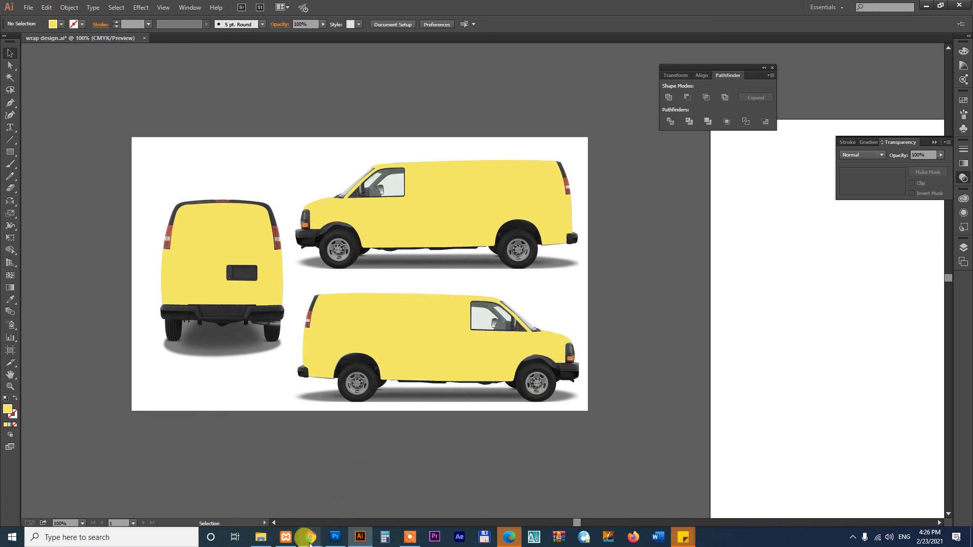
Step: Switch to Chrome and show the Sargodha Training Institute YouTube channel page
{"action": "mouse_move", "coordinate": [310, 544]}
{"action": "left_click", "coordinate": [256, 486]}
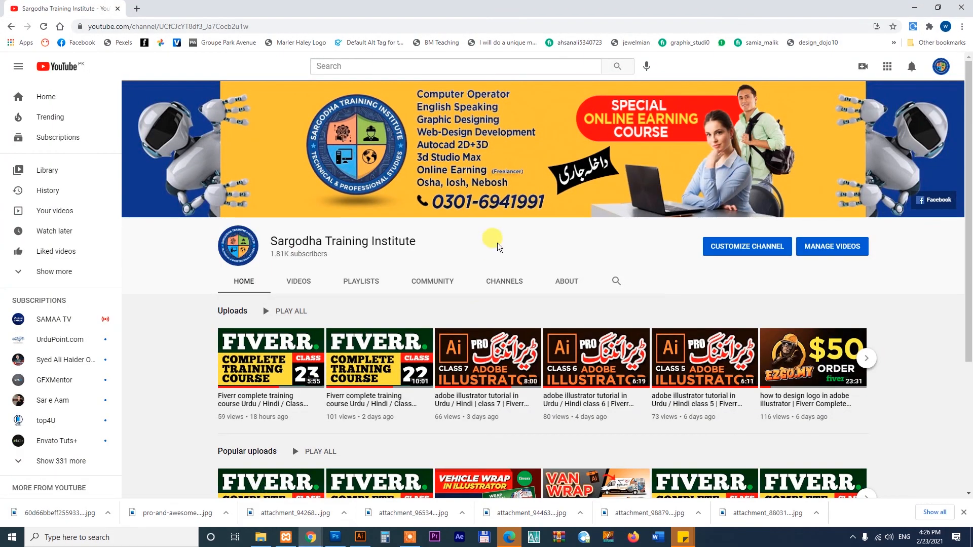